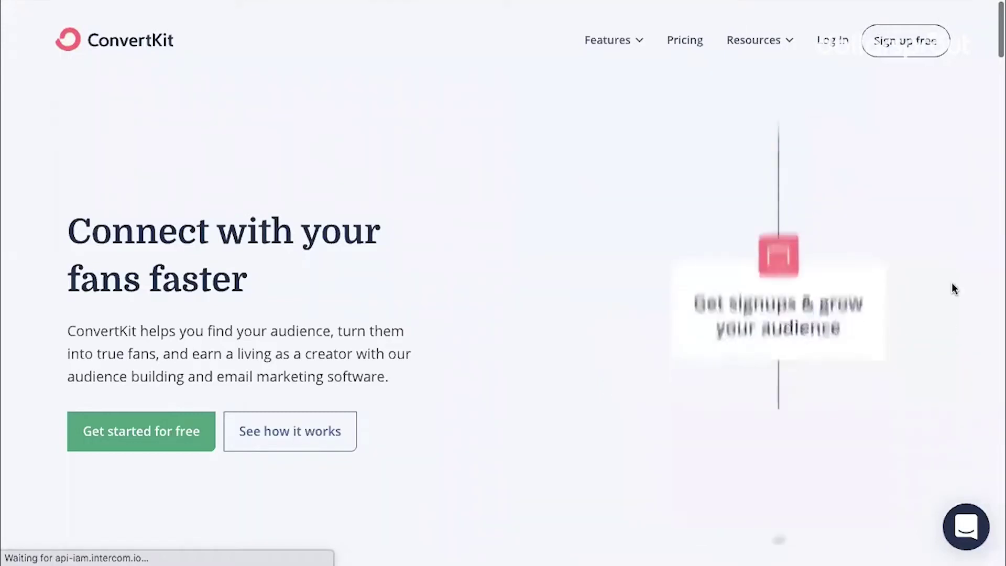
Start a free sign-up and answer the quiz: just starting, has a website, WordPress, Blogger
left_click(909, 46)
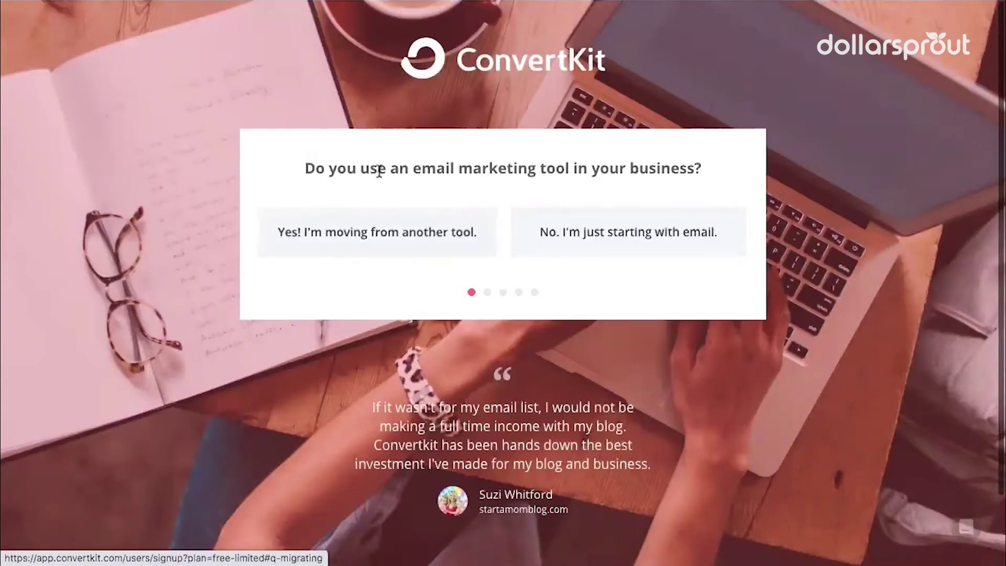
left_click(631, 242)
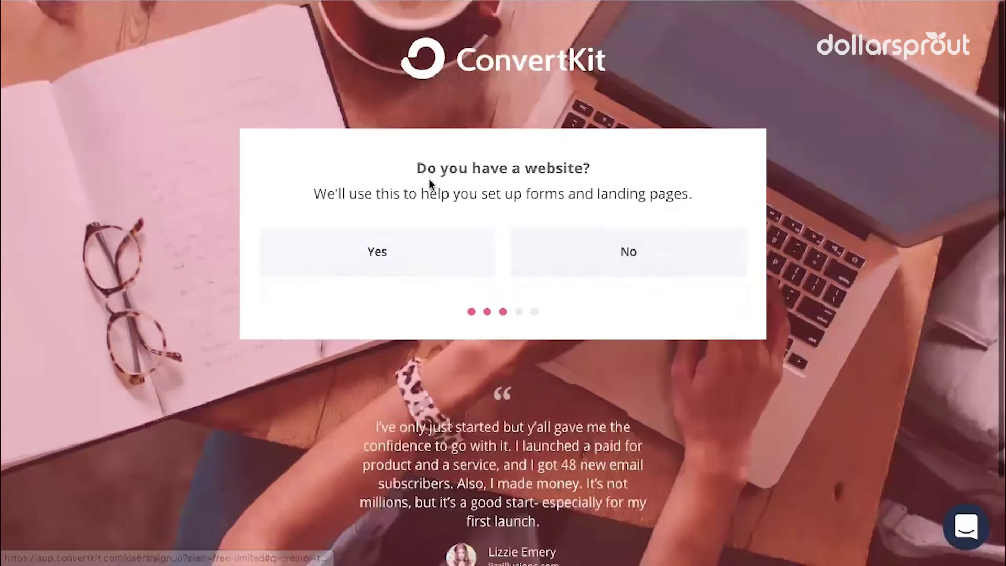
left_click(383, 255)
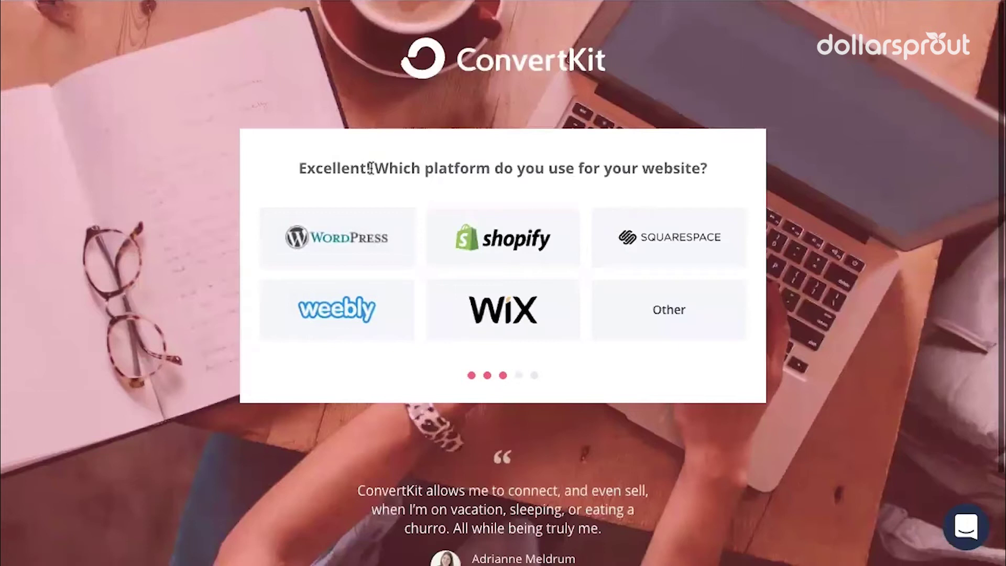
left_click(319, 246)
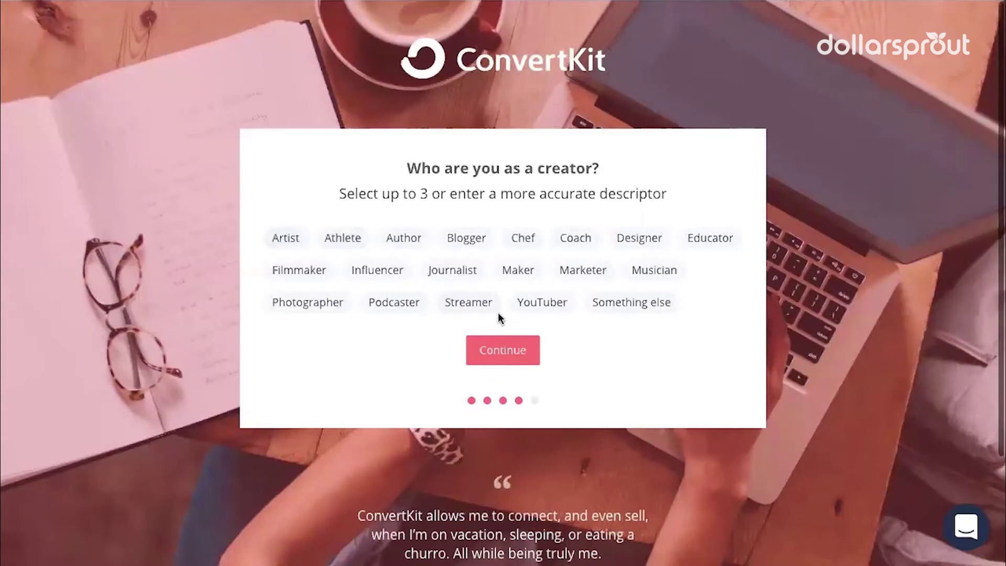
left_click(455, 241)
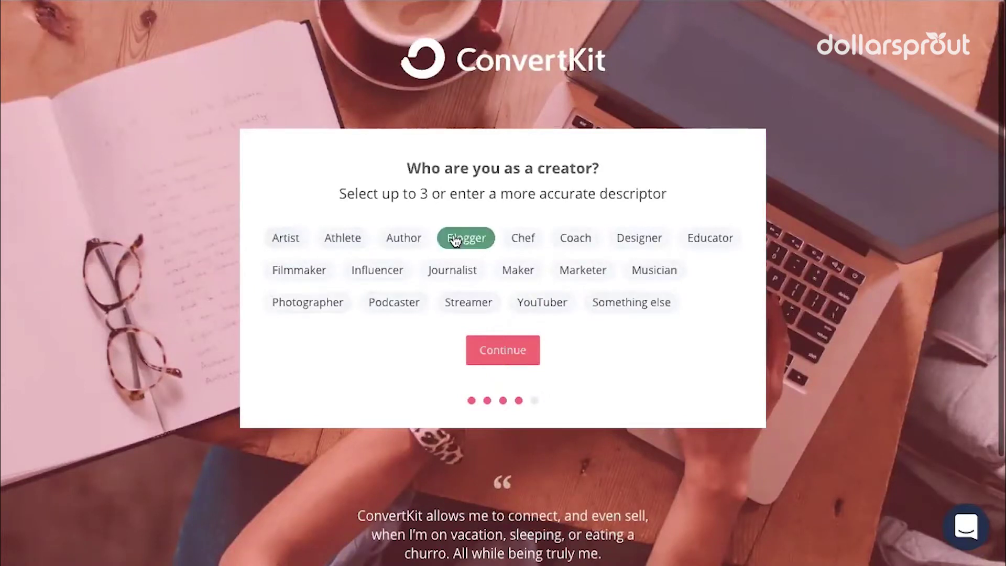
left_click(501, 355)
Enter the blog's e-mail address and a password, accept the terms, and create the account
left_click(453, 247)
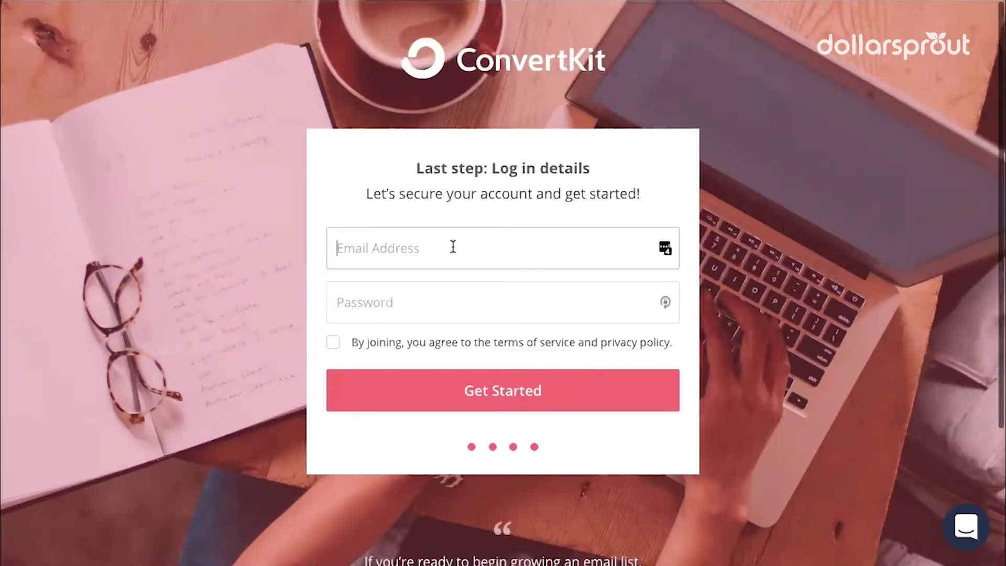
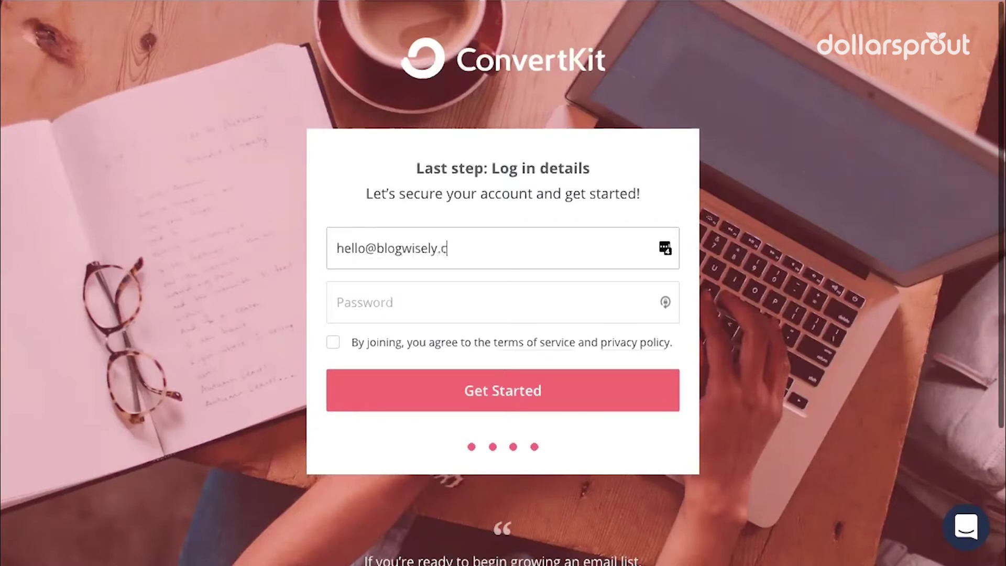
key("Tab")
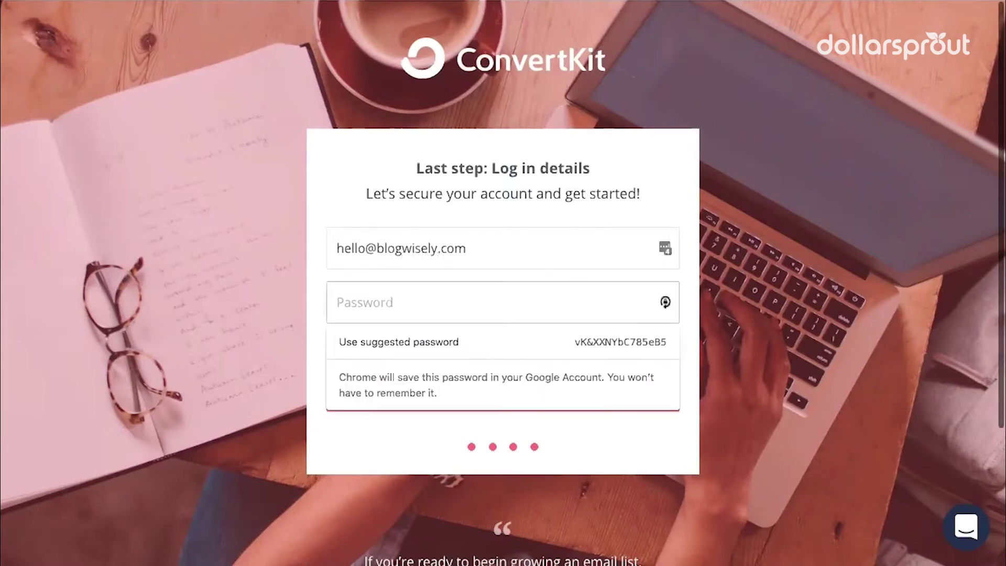
type("•••••••••••••••••")
left_click(334, 343)
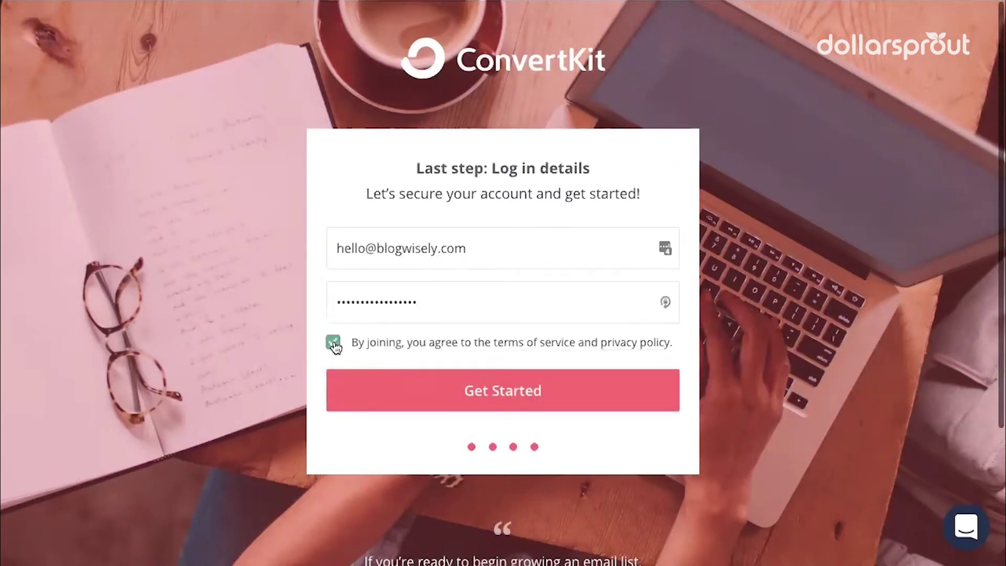
left_click(602, 390)
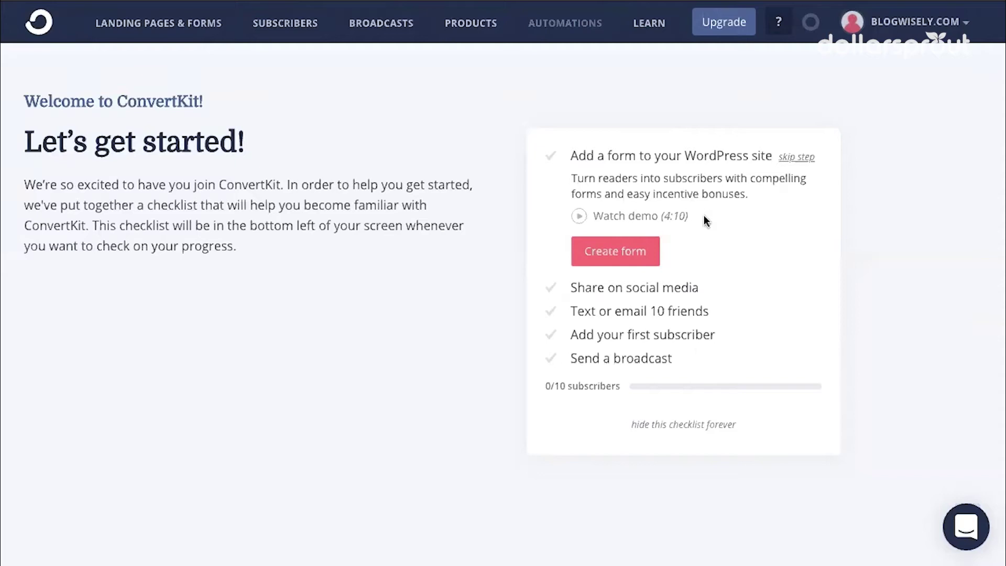
Create a new inline-format signup form using the Mills template
left_click(612, 253)
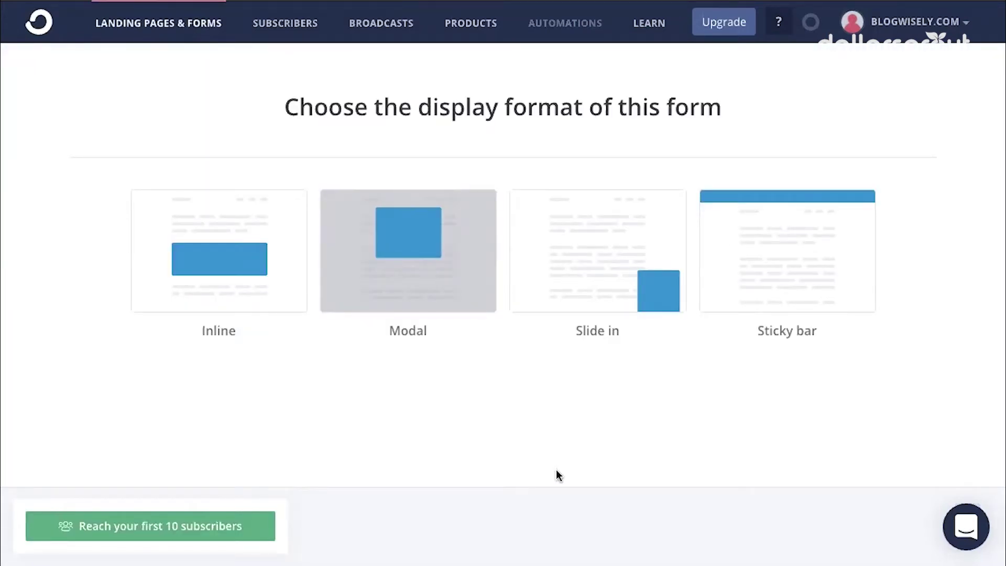
left_click(220, 251)
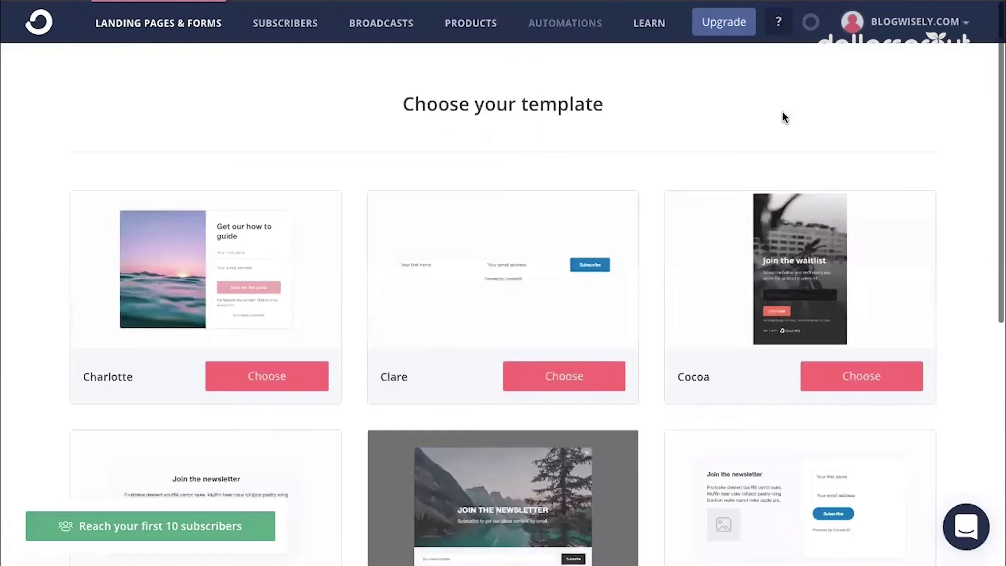
scroll(58, 256, "down", 5)
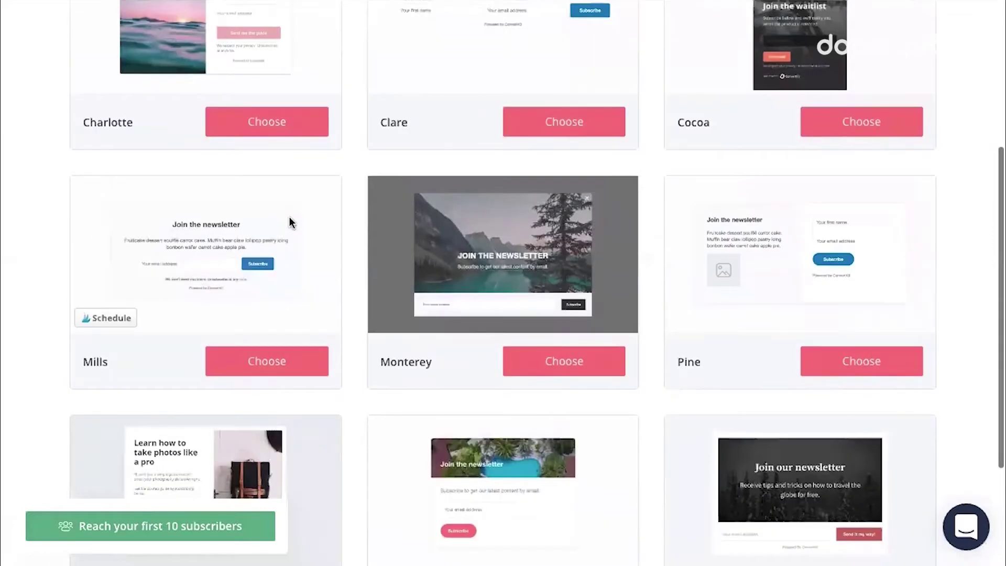
scroll(289, 216, "down", 2)
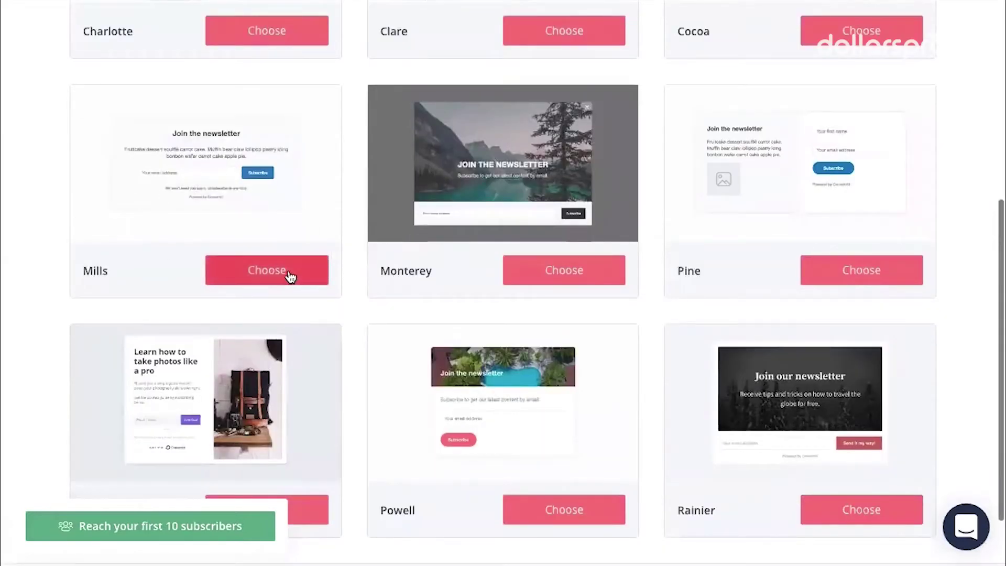
left_click(234, 274)
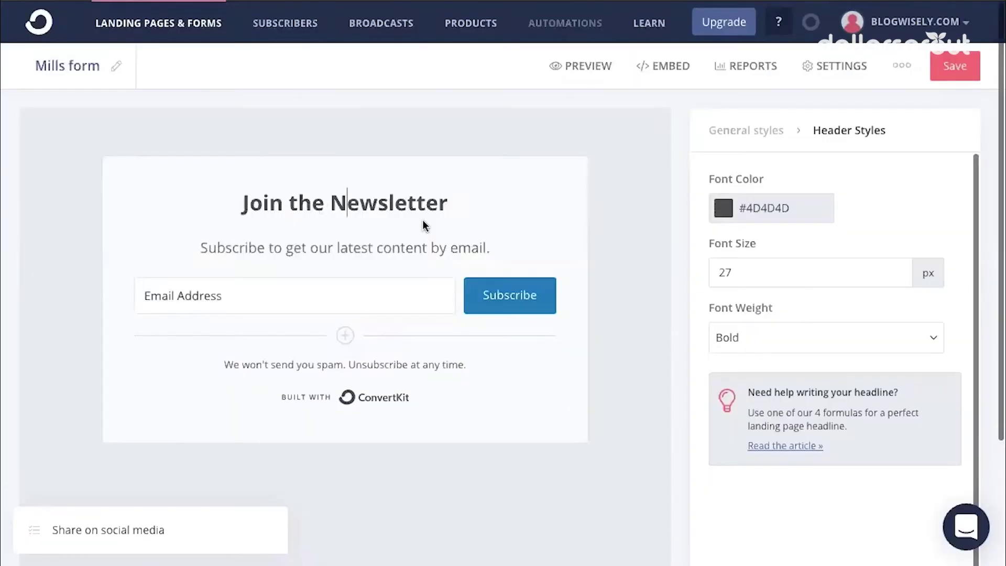
Edit the form headline to read 'Join my weekly newsletter!'
triple_click(340, 203)
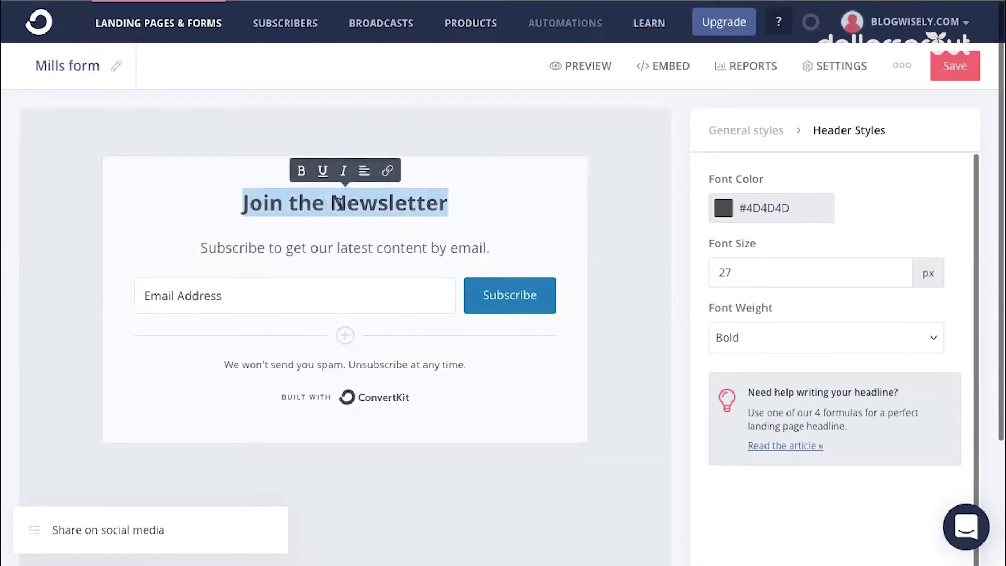
left_click(318, 211)
double_click(310, 205)
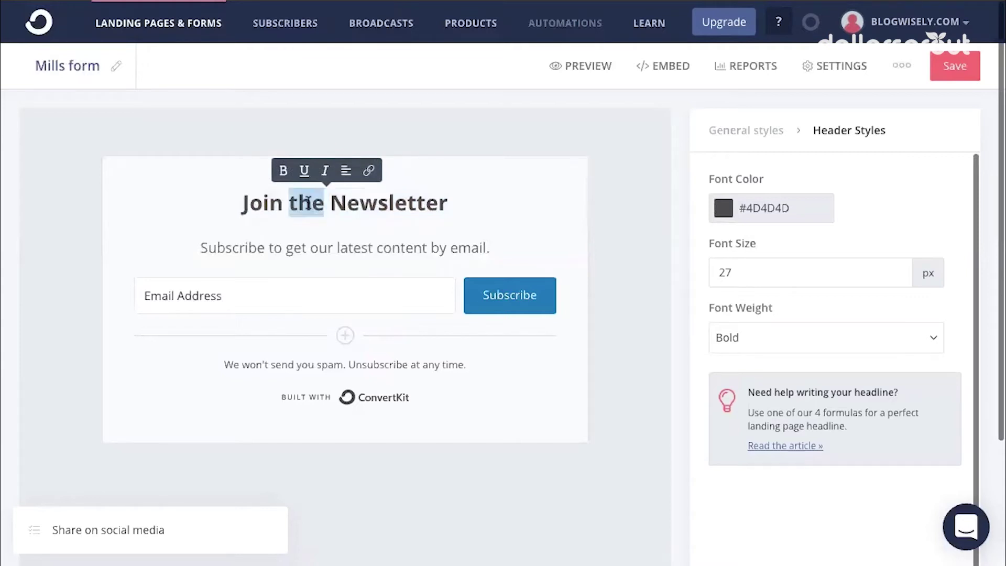
type("my weekly")
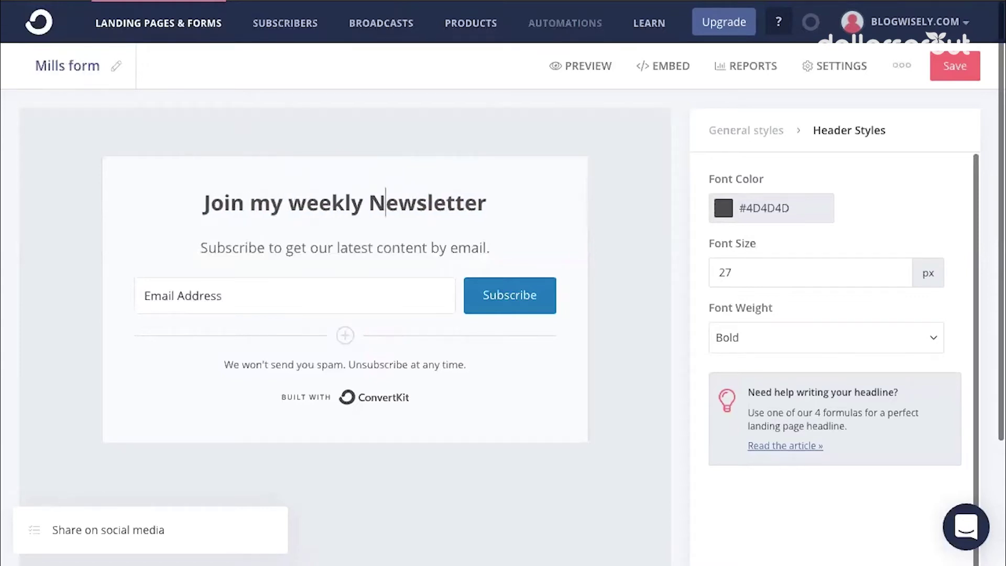
key("BackSpace")
type("n")
key("End")
type("!")
Rewrite the subheading as 'Get my best content and tips by email.'
left_click_drag(201, 248, 294, 248)
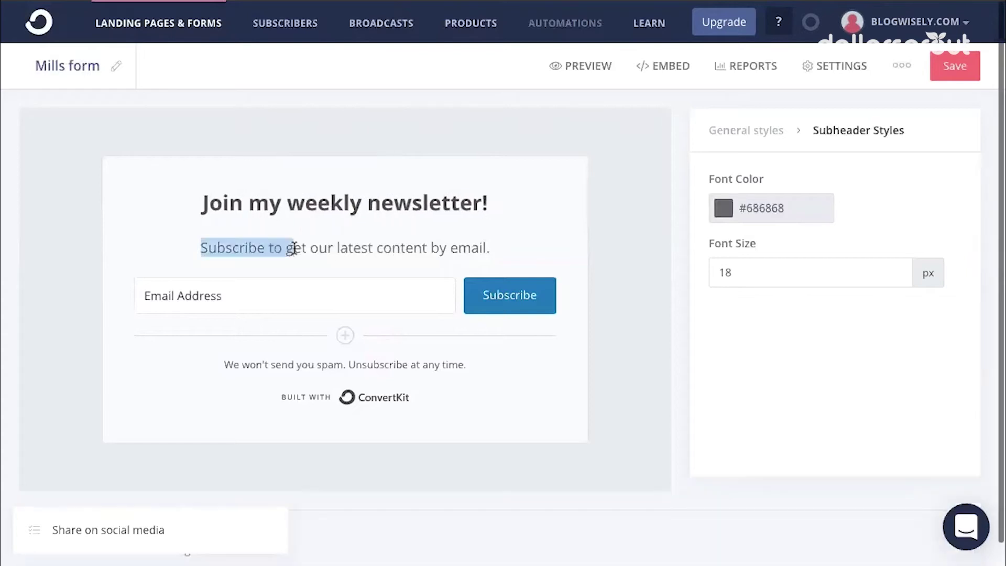
type("G")
double_click(287, 249)
type("m")
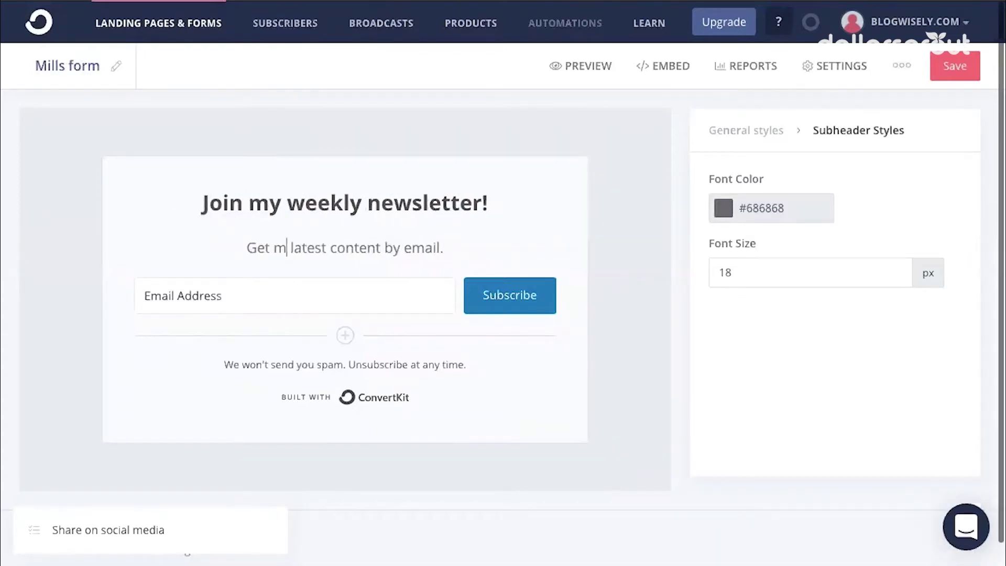
type("y best")
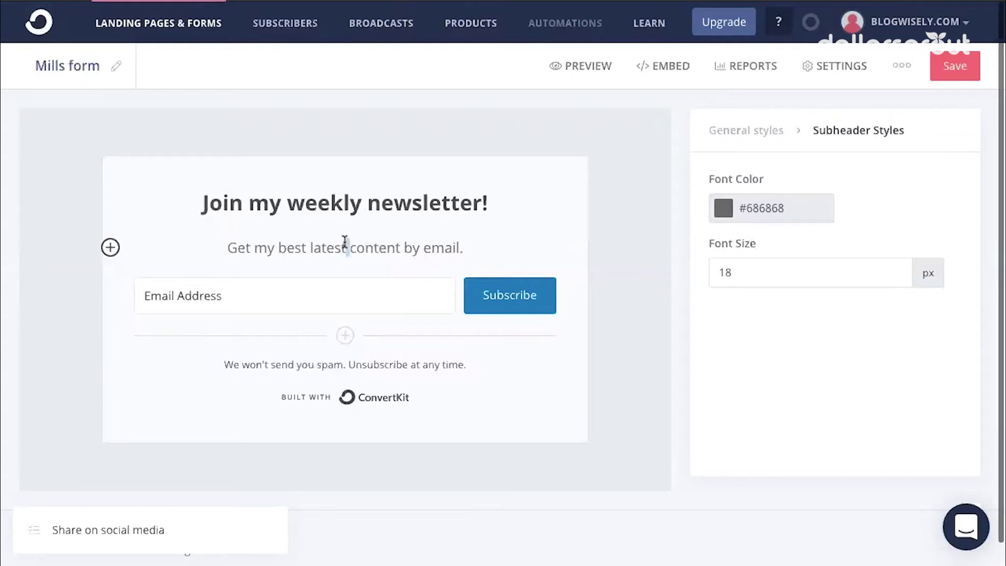
double_click(335, 247)
key("BackSpace")
key("BackSpace")
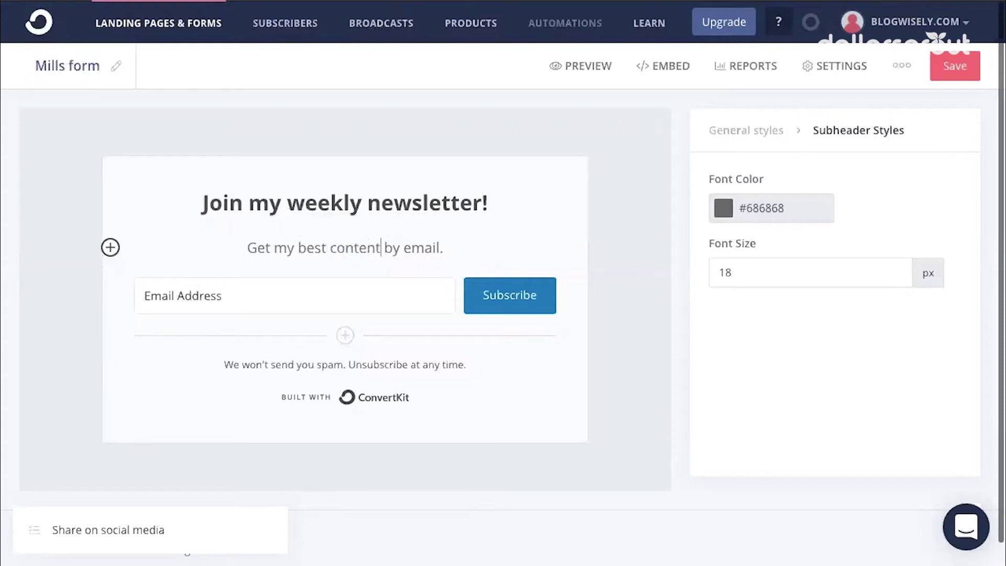
type("and tips")
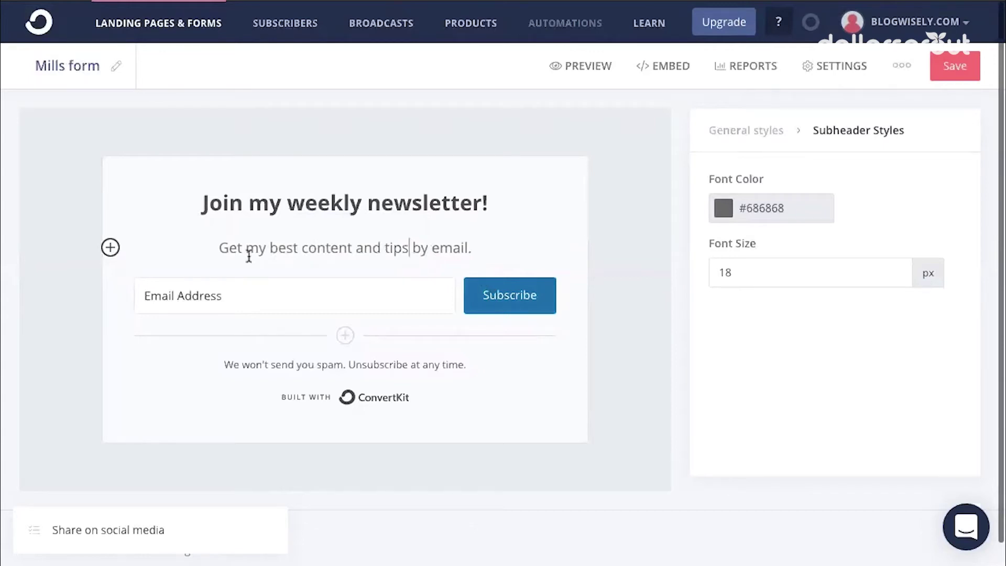
Add a custom field below Email Address that collects First Name
left_click(735, 128)
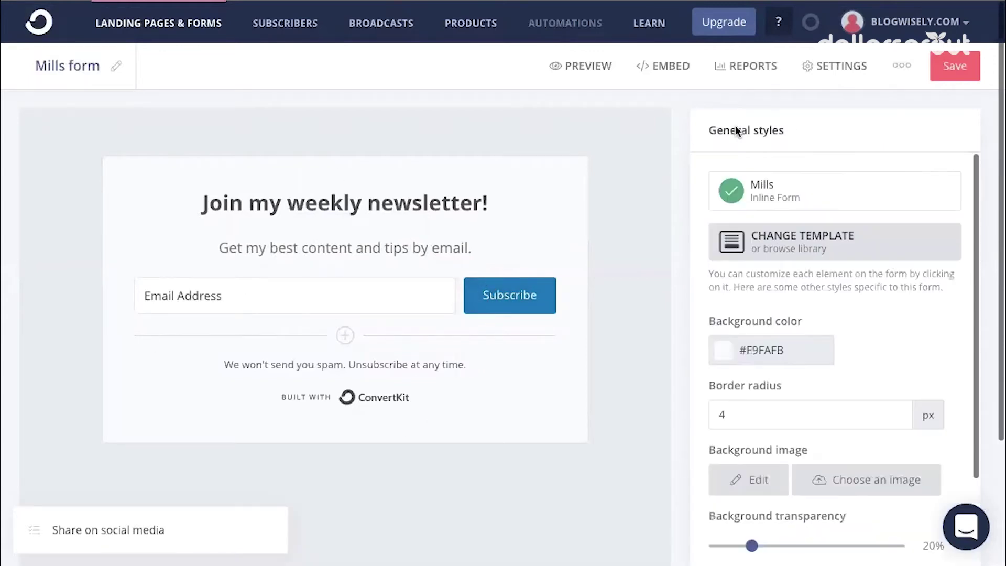
left_click(344, 336)
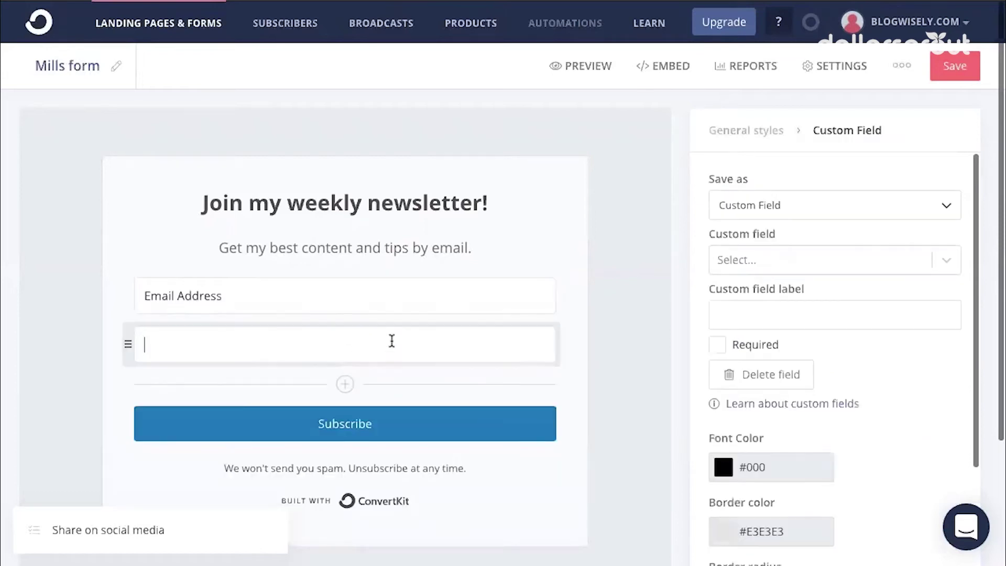
left_click(778, 207)
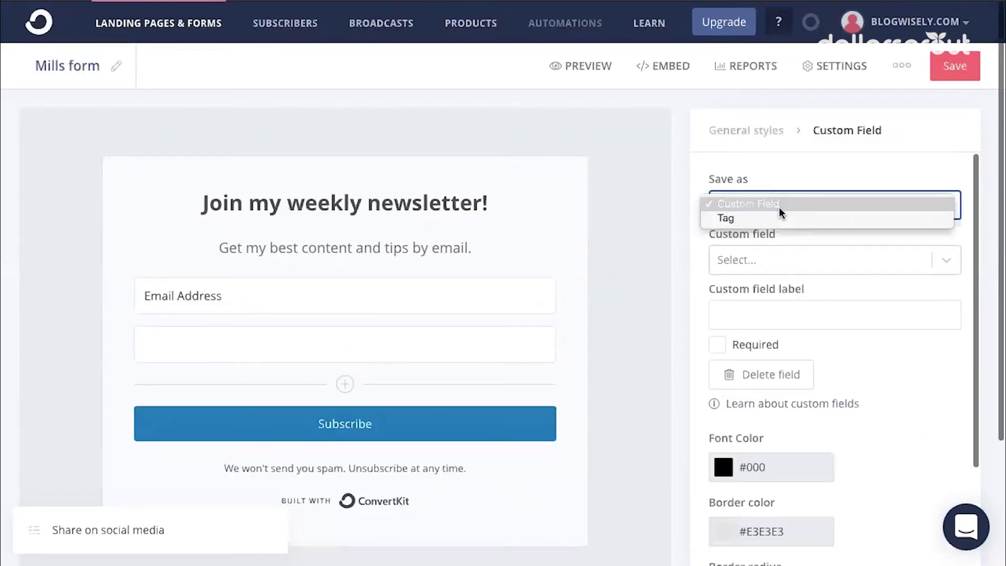
left_click(778, 206)
left_click(791, 260)
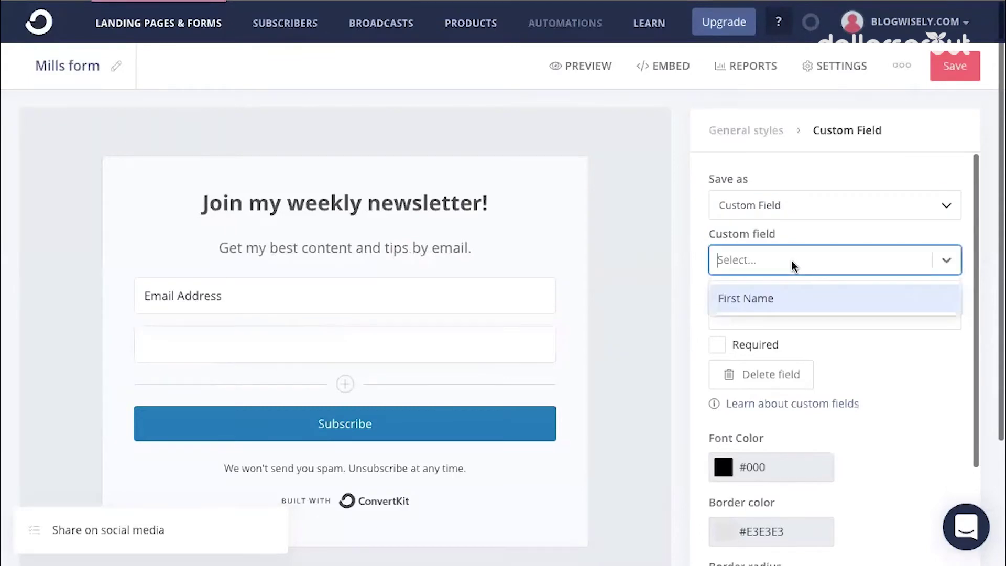
left_click(778, 299)
triple_click(774, 307)
Make First Name required, move it above Email Address, and save the Mills form
scroll(696, 294, "down", 1)
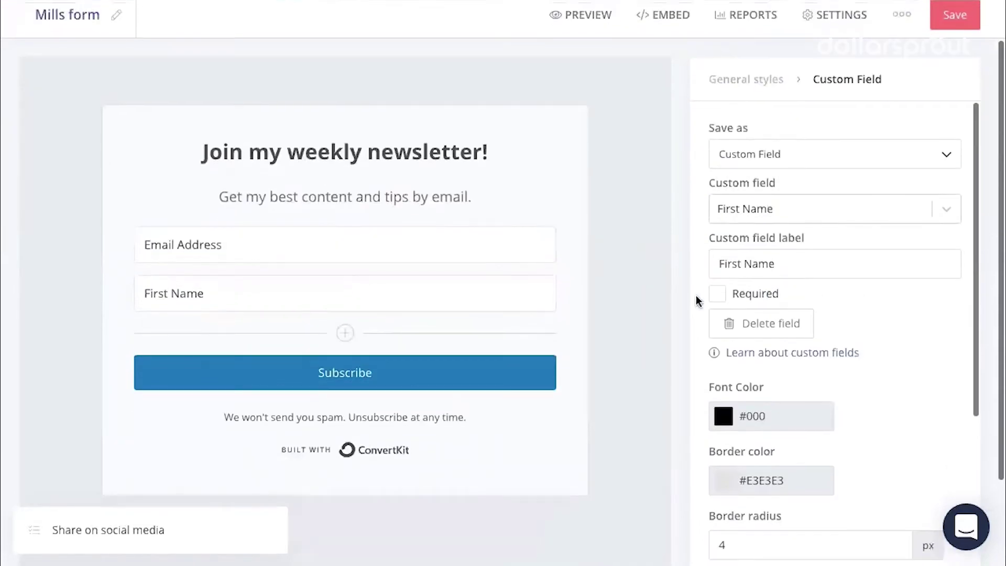
left_click(722, 294)
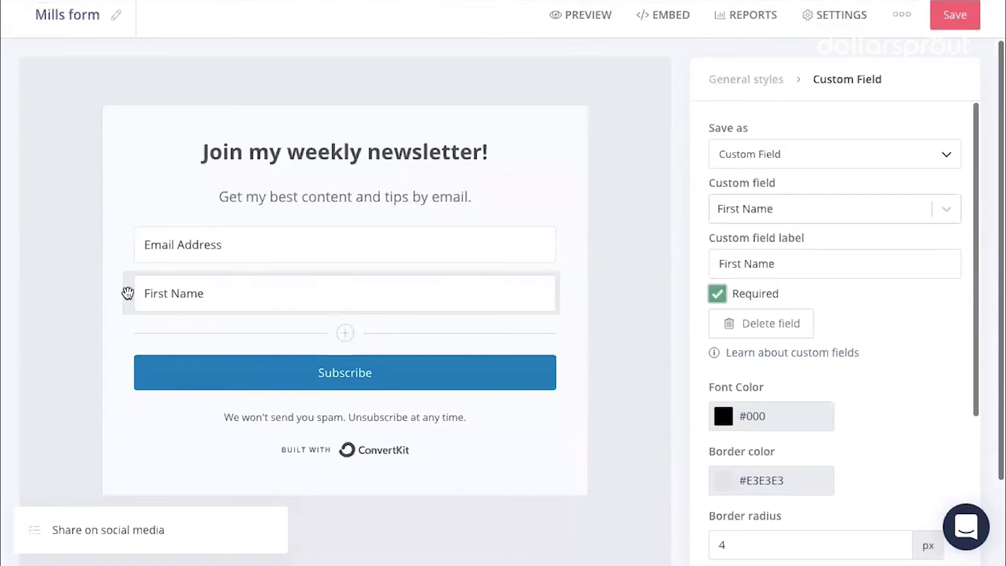
left_click_drag(128, 292, 127, 254)
scroll(460, 338, "down", 1)
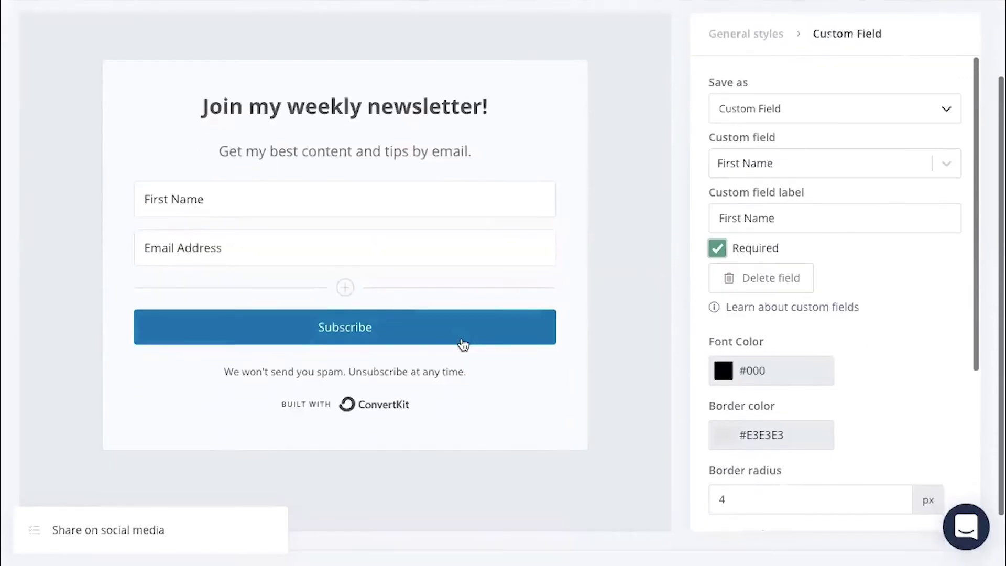
scroll(399, 335, "down", 1)
left_click(351, 331)
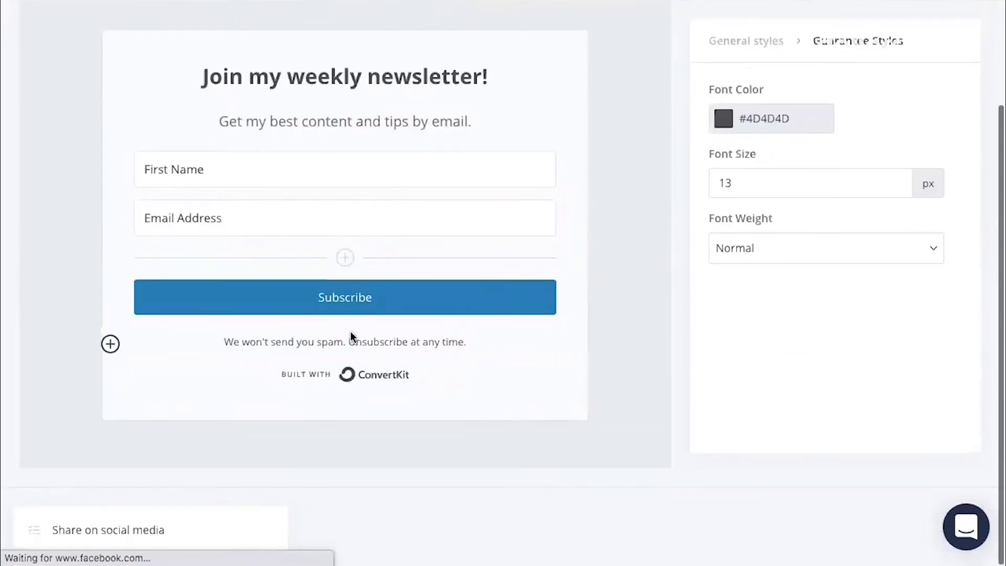
scroll(582, 359, "up", 3)
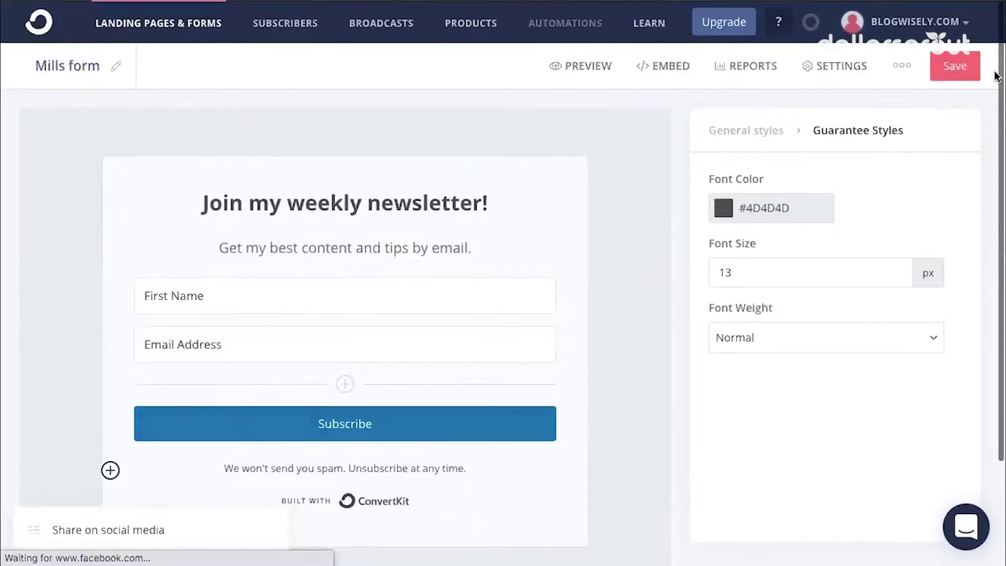
left_click(955, 73)
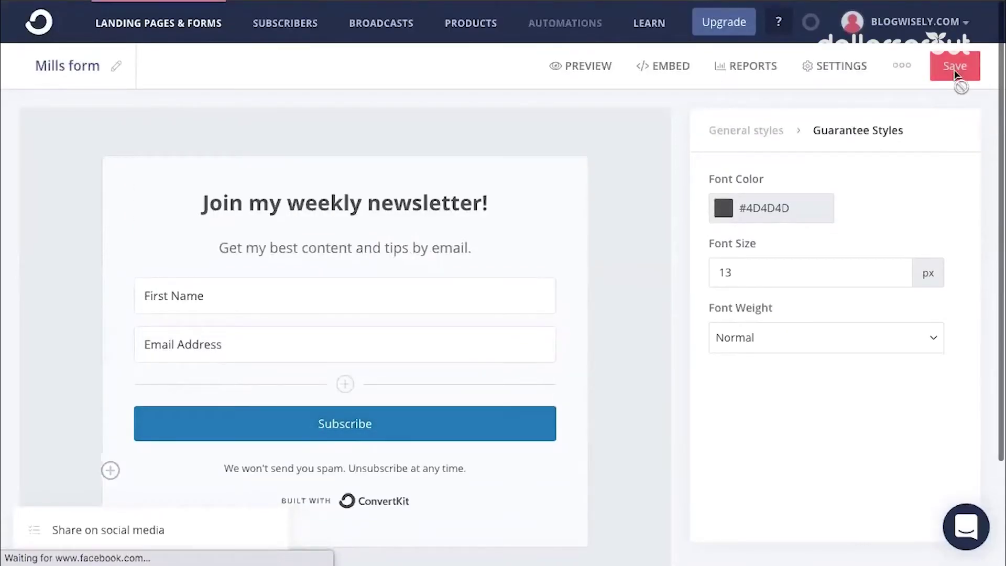
Search the WordPress plugin directory for 'convertkit'
scroll(602, 254, "down", 2)
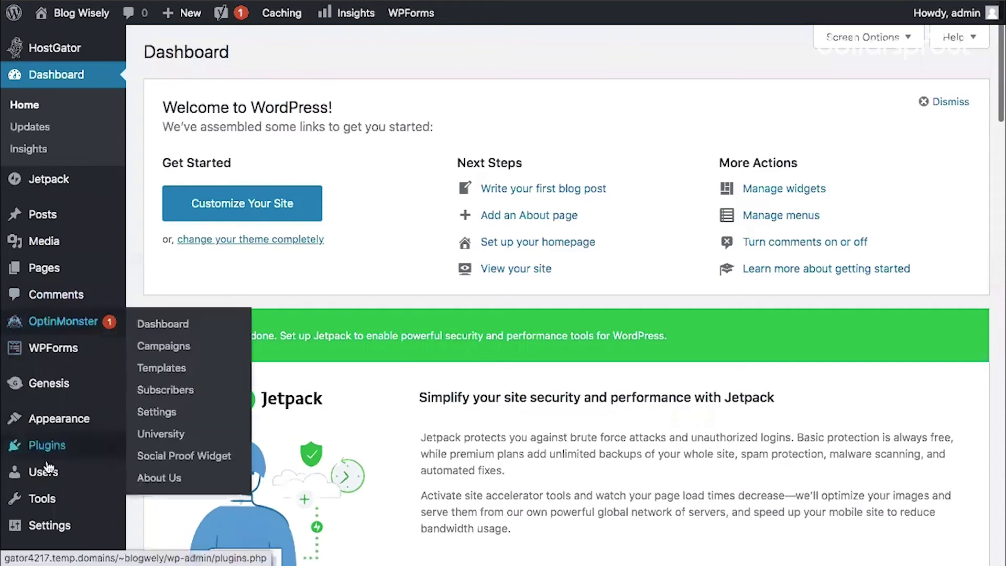
left_click(49, 448)
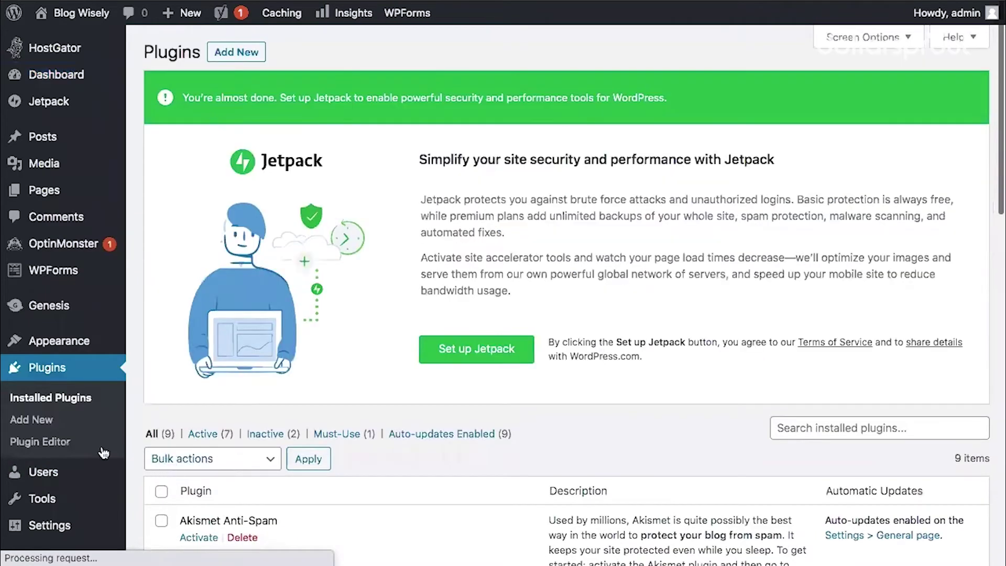
left_click(798, 97)
type("convetkit")
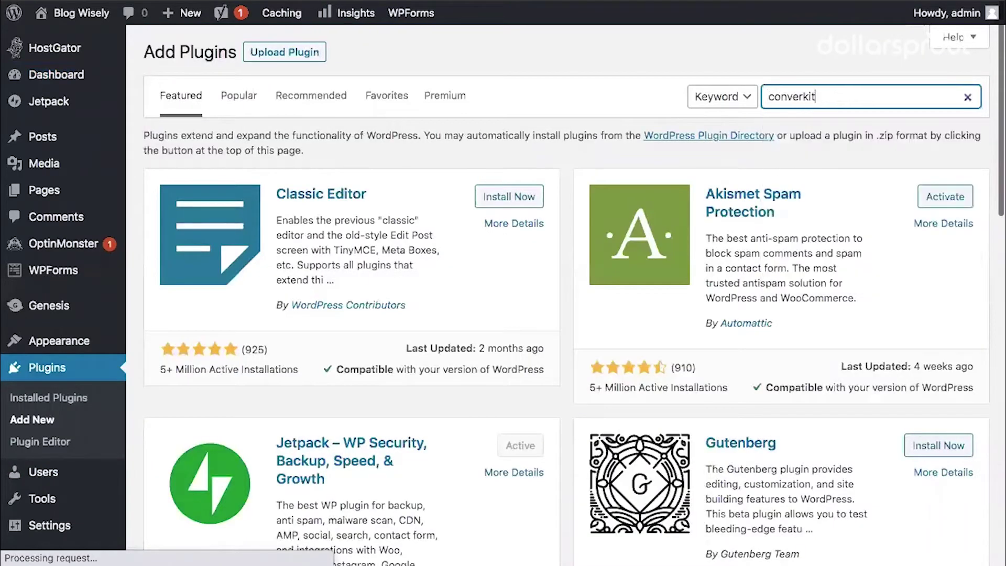
key("BackSpace")
key("BackSpace")
key("BackSpace")
type("rtkit")
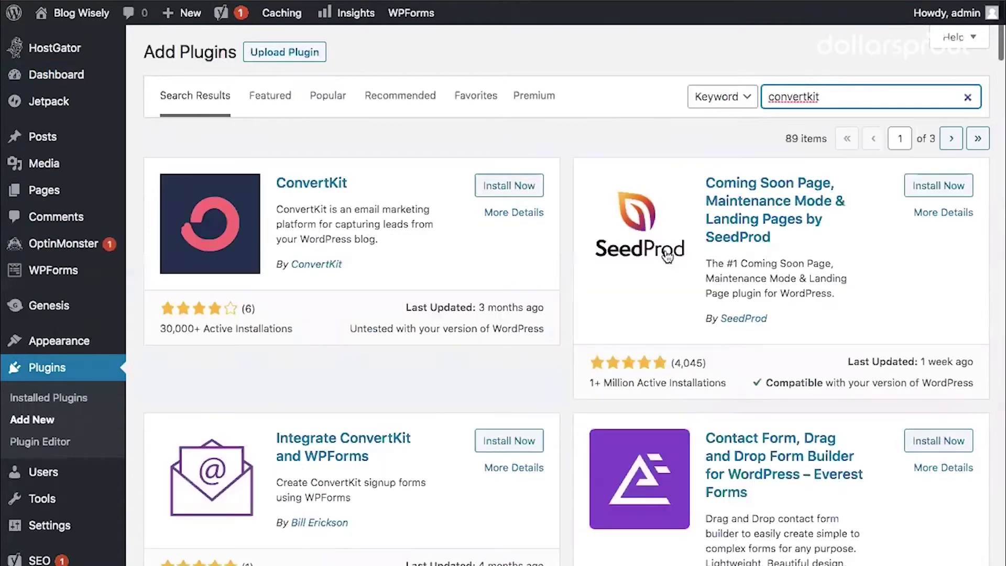
Install and activate the ConvertKit plugin and bring up its settings page
left_click(511, 189)
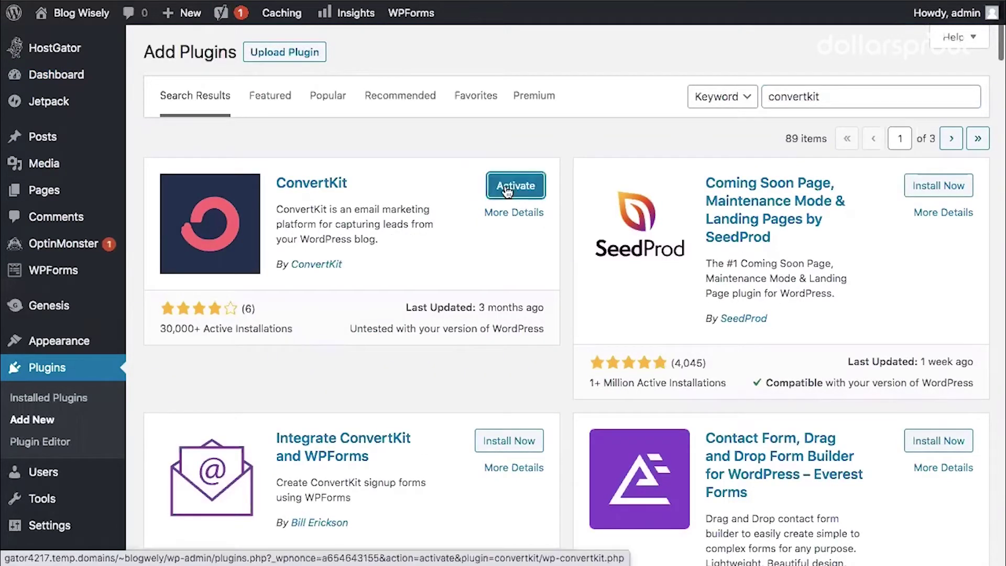
left_click(516, 186)
scroll(395, 335, "down", 5)
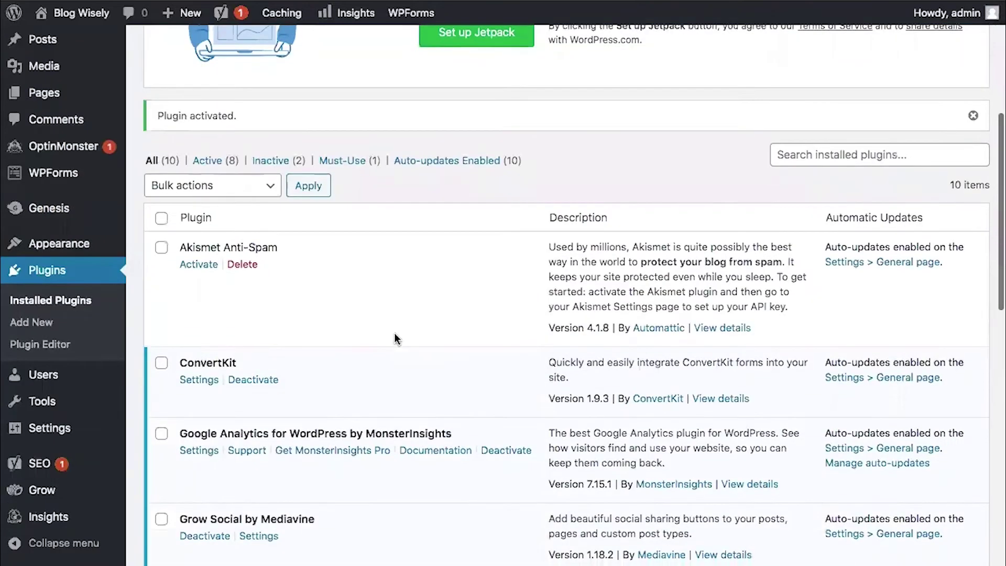
scroll(394, 336, "down", 2)
left_click(198, 281)
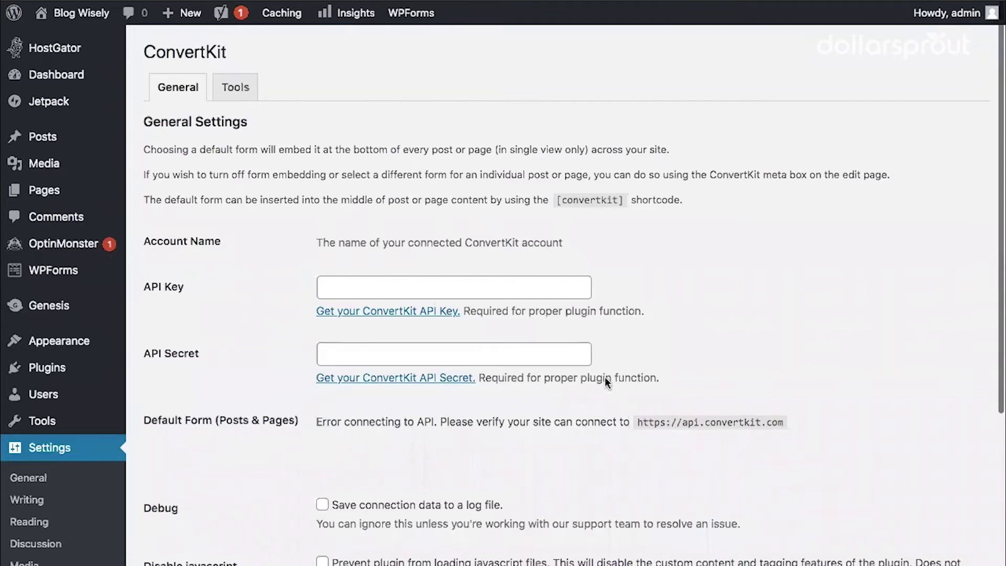
Scroll through the ConvertKit General Settings with their empty API Key and API Secret fields
scroll(193, 211, "down", 3)
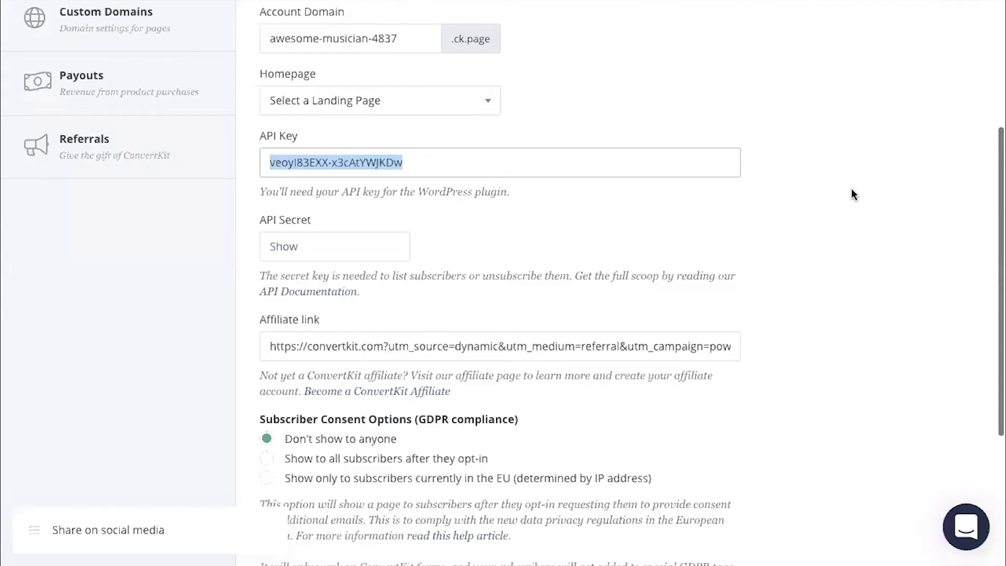
Copy the ConvertKit API key and paste it into the WordPress API Key field
scroll(851, 192, "up", 3)
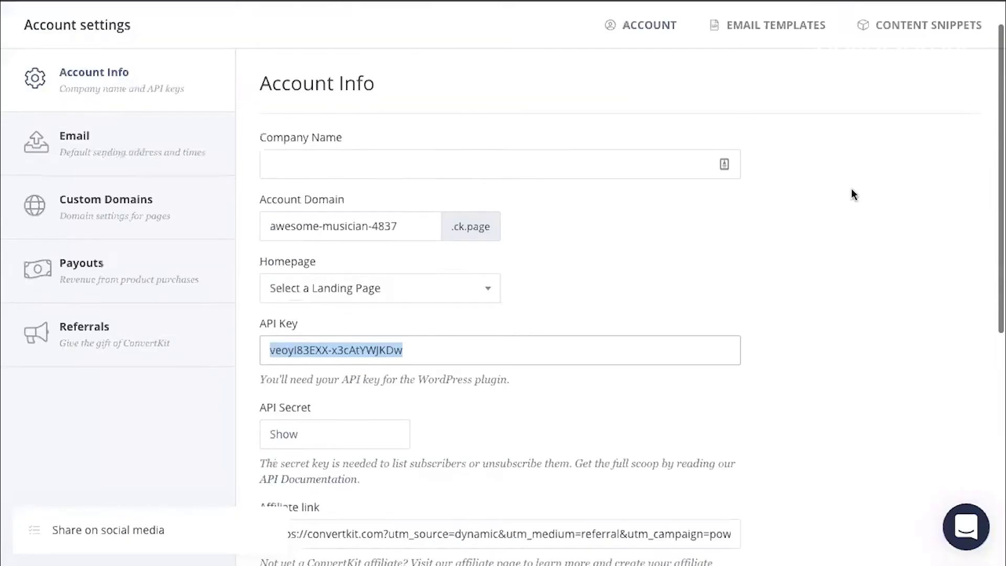
scroll(851, 194, "down", 2)
left_click_drag(262, 212, 304, 206)
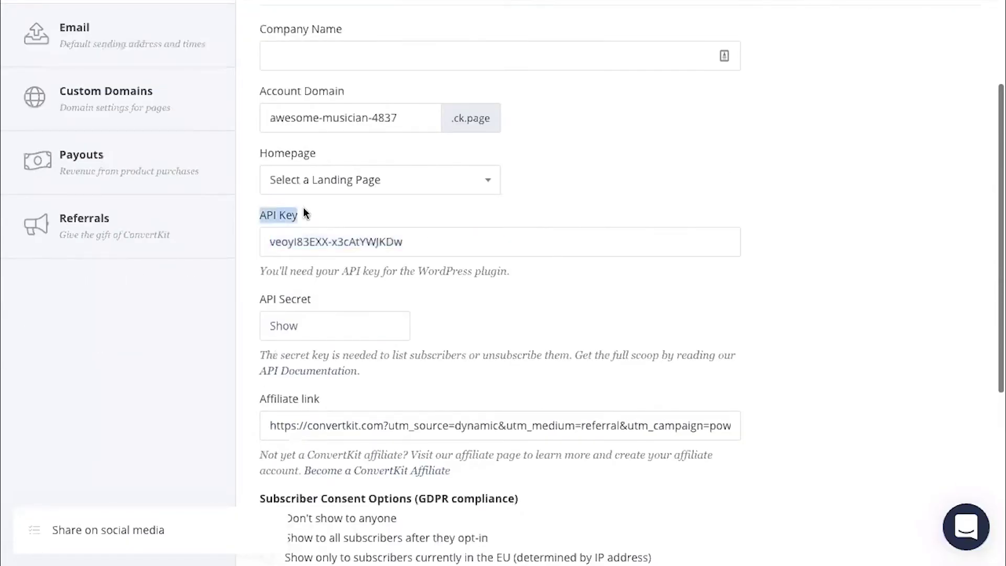
left_click(430, 245)
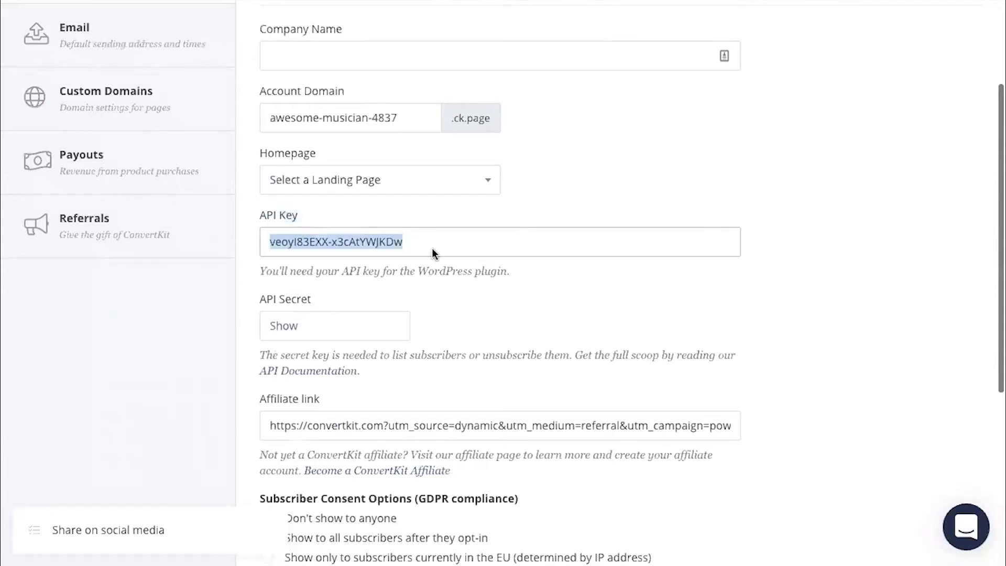
right_click(460, 278)
left_click(461, 278)
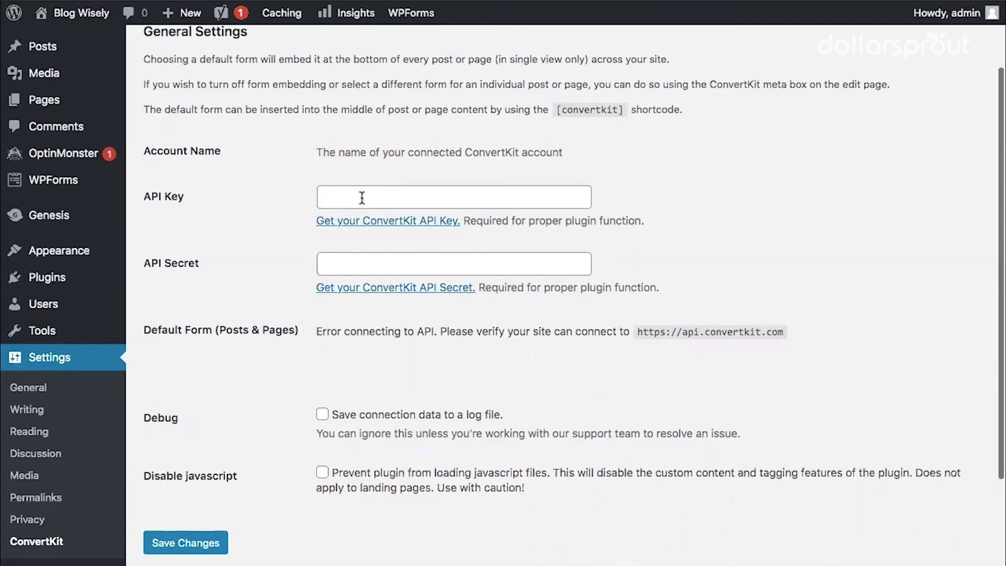
left_click(361, 198)
key("ctrl+v")
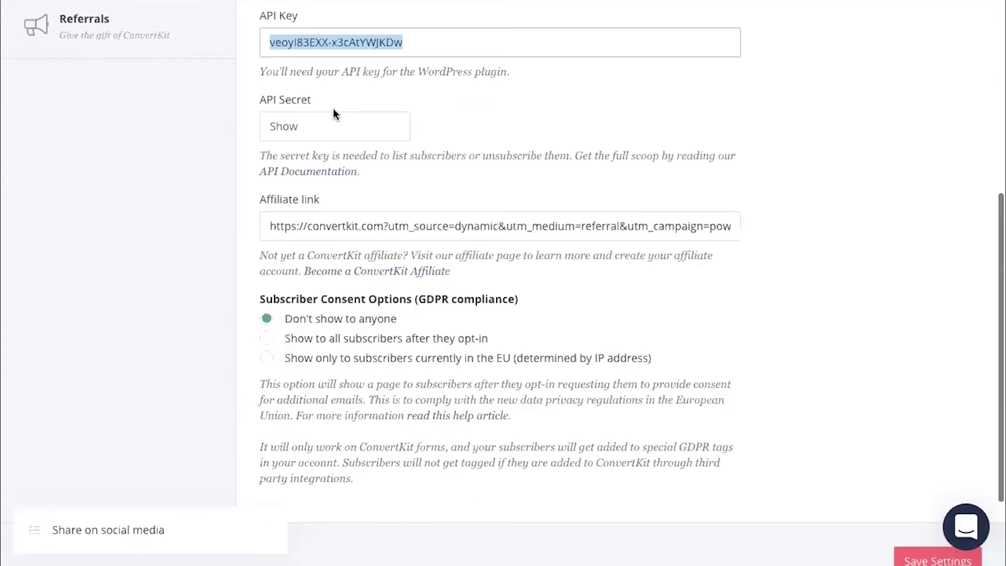
Reveal the API secret in ConvertKit account info and copy it
left_click_drag(335, 99, 272, 134)
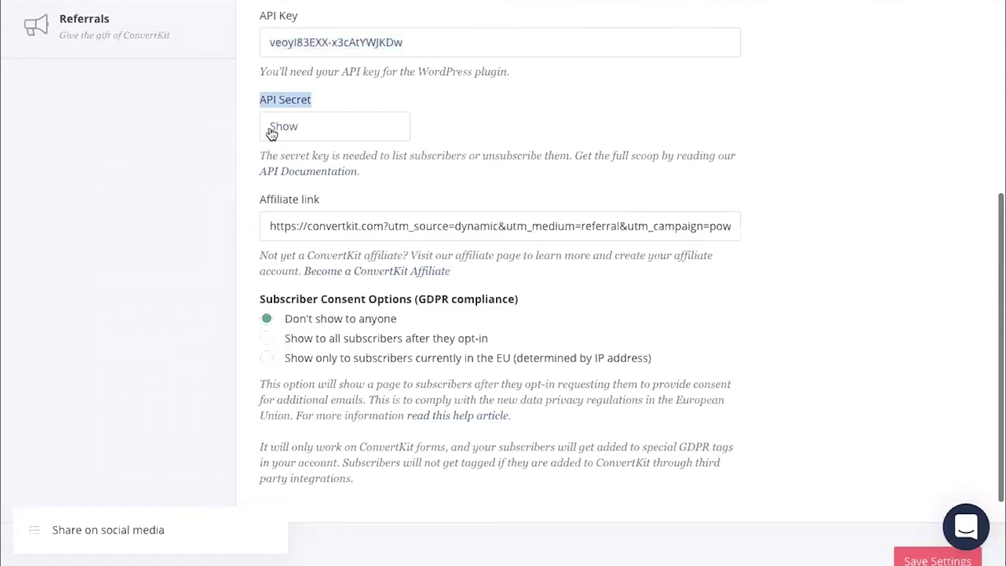
left_click(271, 133)
scroll(447, 247, "down", 5)
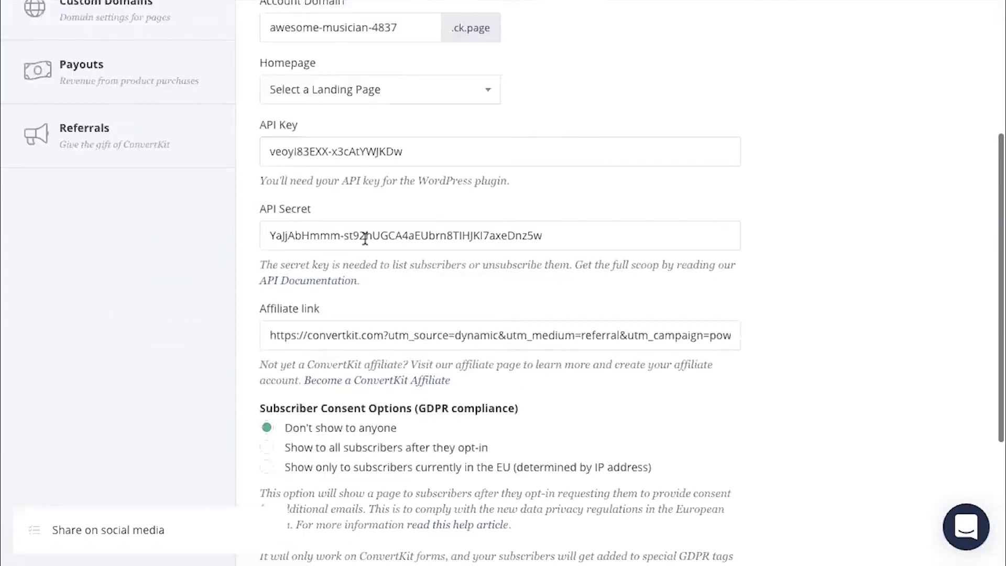
triple_click(365, 239)
right_click(365, 239)
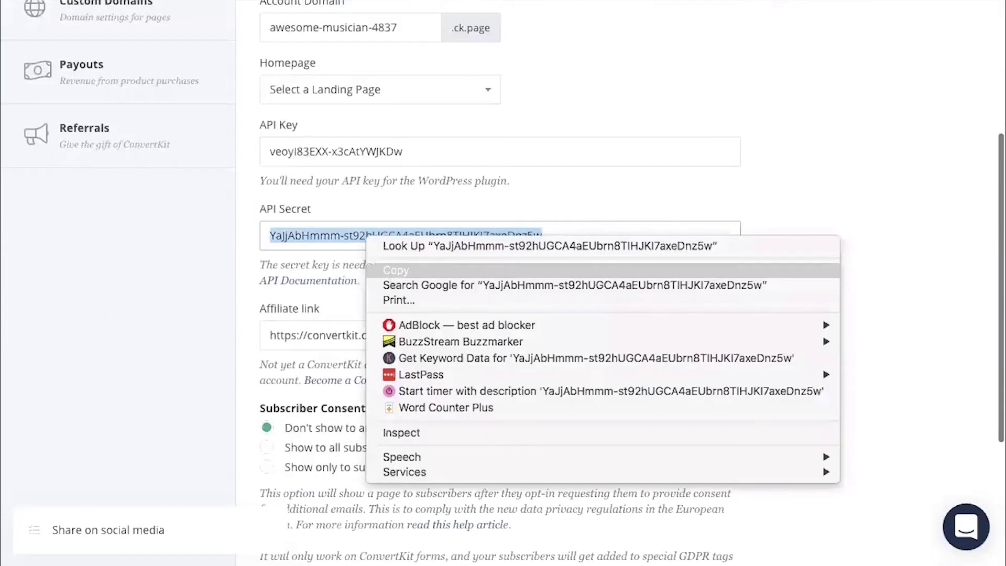
left_click(366, 266)
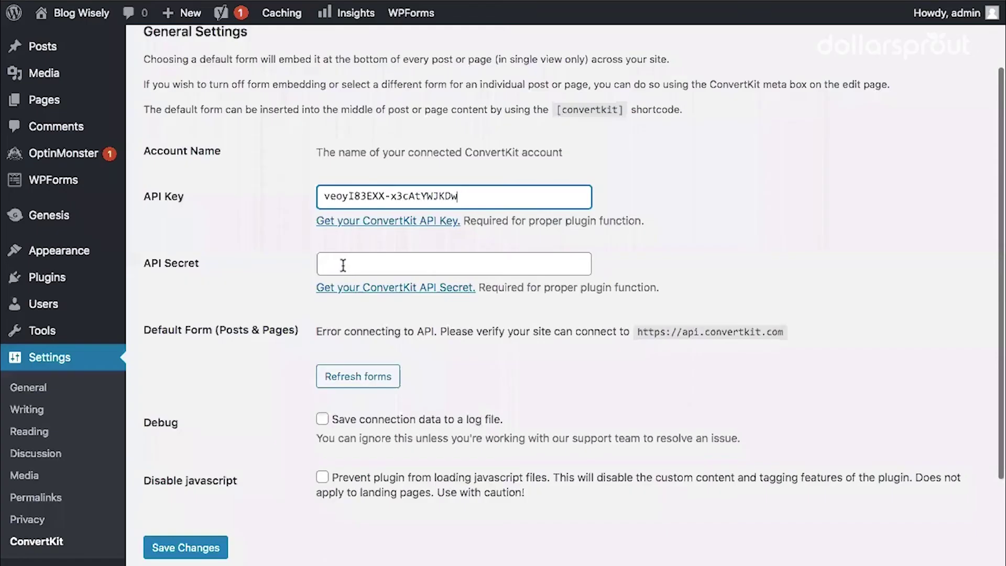
Paste the API secret into the WordPress API Secret field and save the credentials
left_click(345, 263)
key("super+v")
scroll(274, 254, "down", 2)
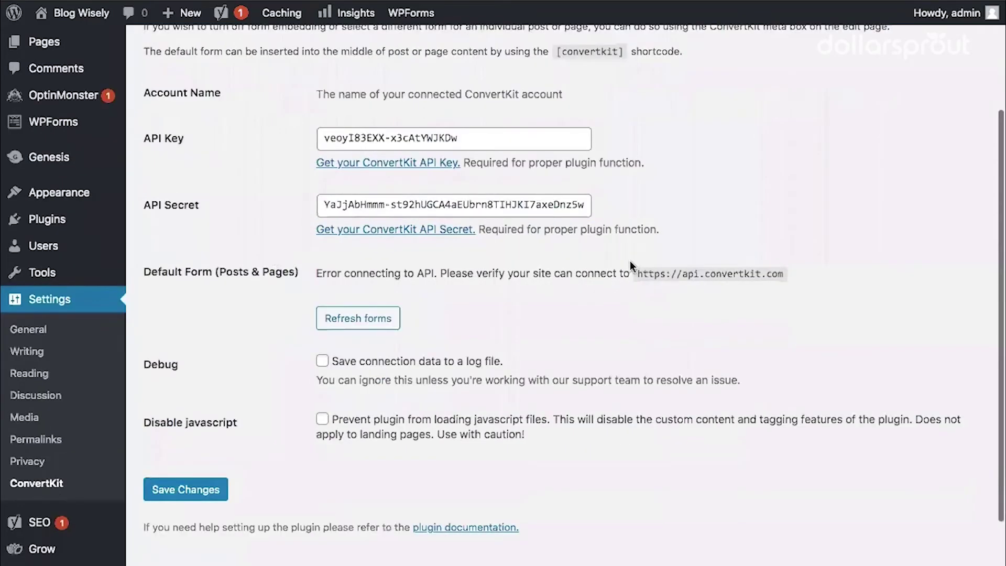
scroll(630, 260, "down", 2)
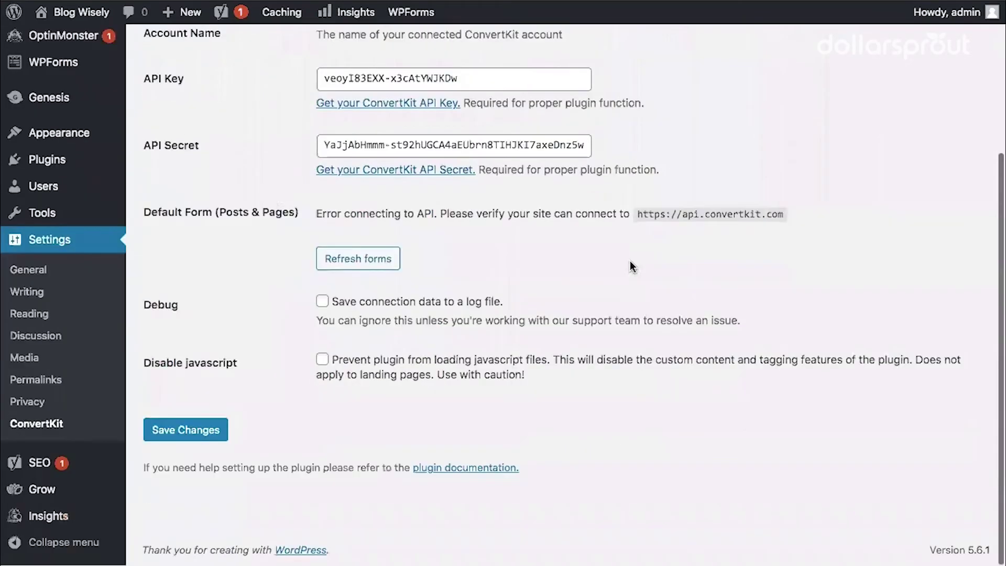
left_click(184, 434)
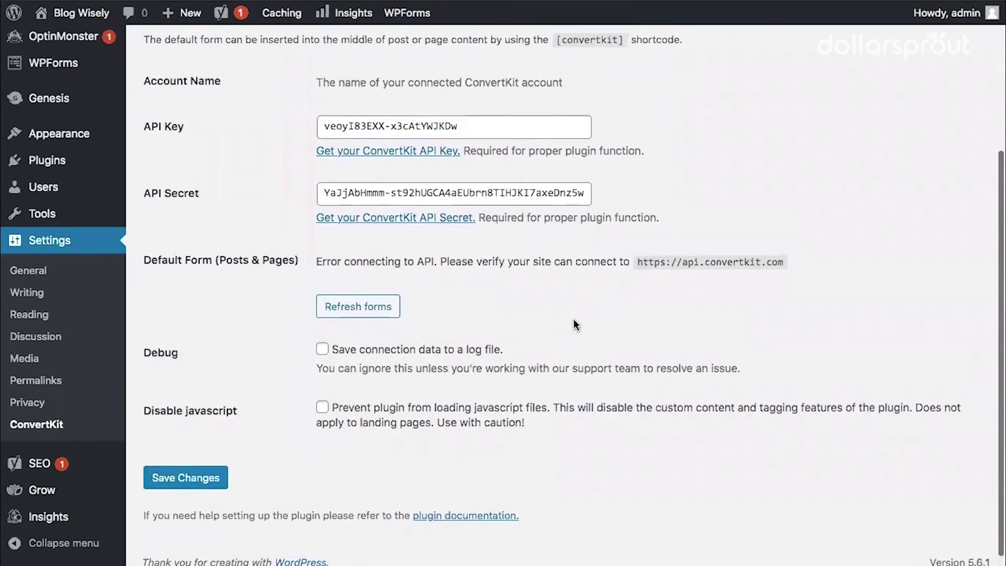
Refresh the forms list, set Mills form as the default form, and save
left_click(350, 308)
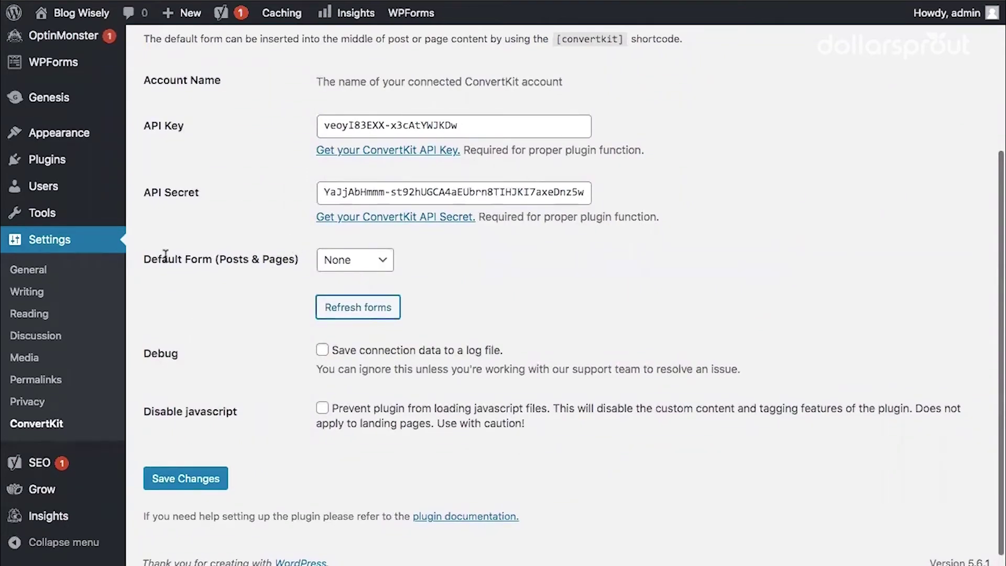
left_click_drag(166, 258, 251, 260)
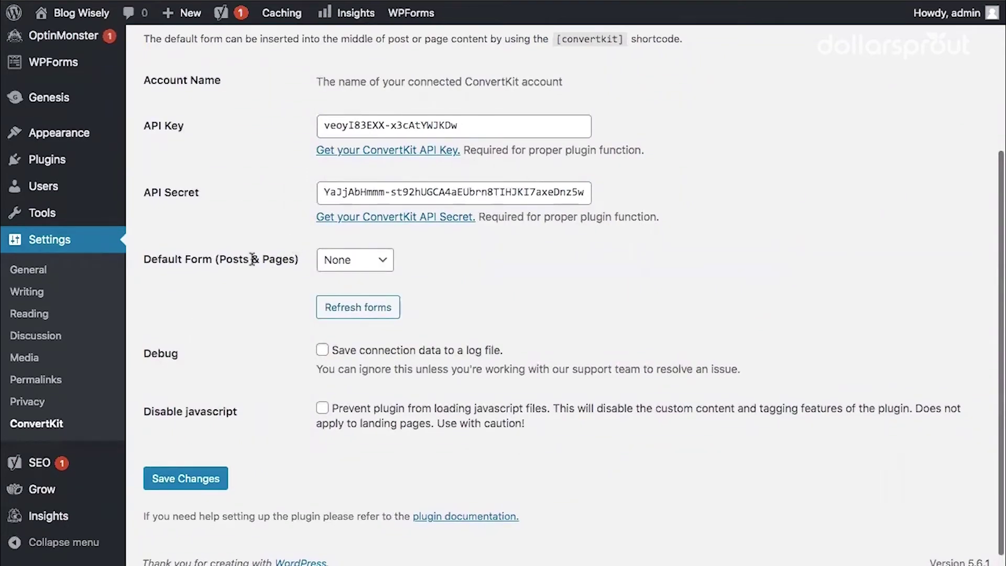
left_click(385, 263)
left_click(385, 263)
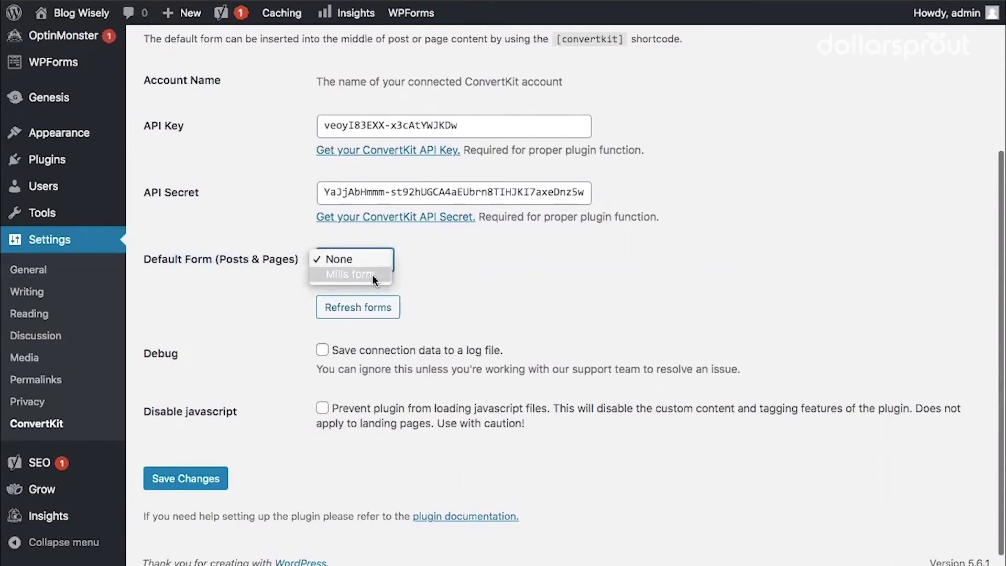
left_click(372, 275)
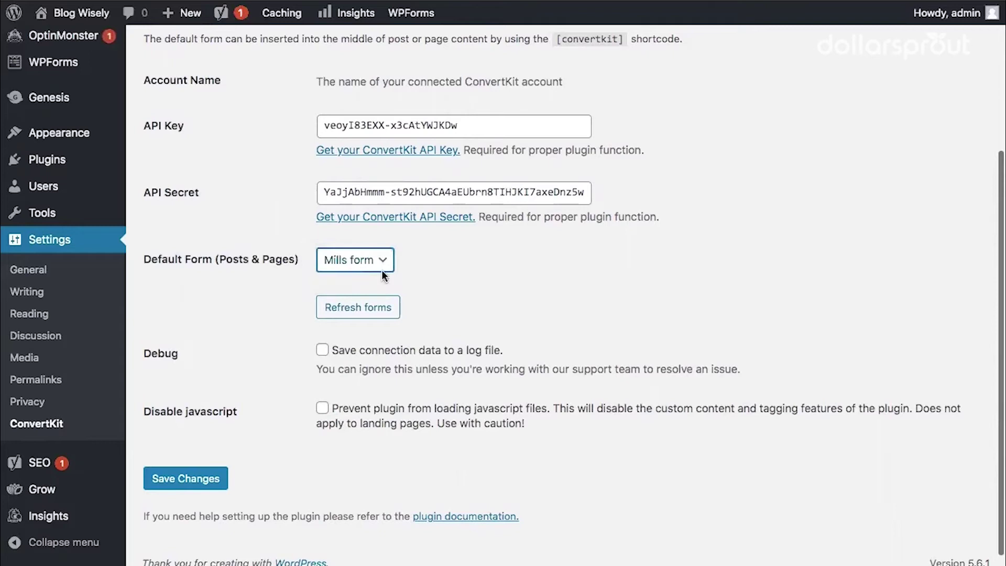
left_click(183, 479)
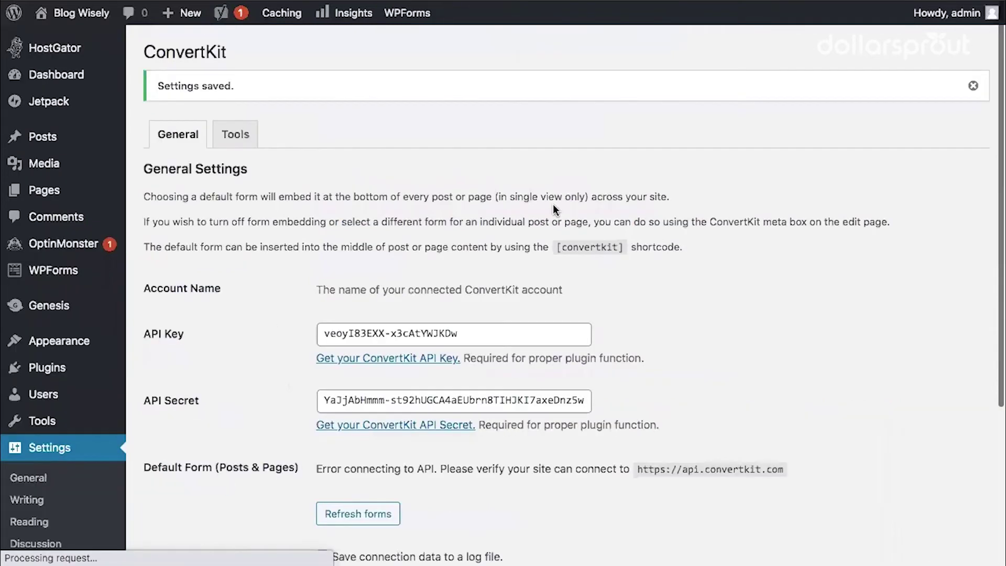
Scroll through the live blog post to check the signup form beneath its text
scroll(554, 209, "down", 1)
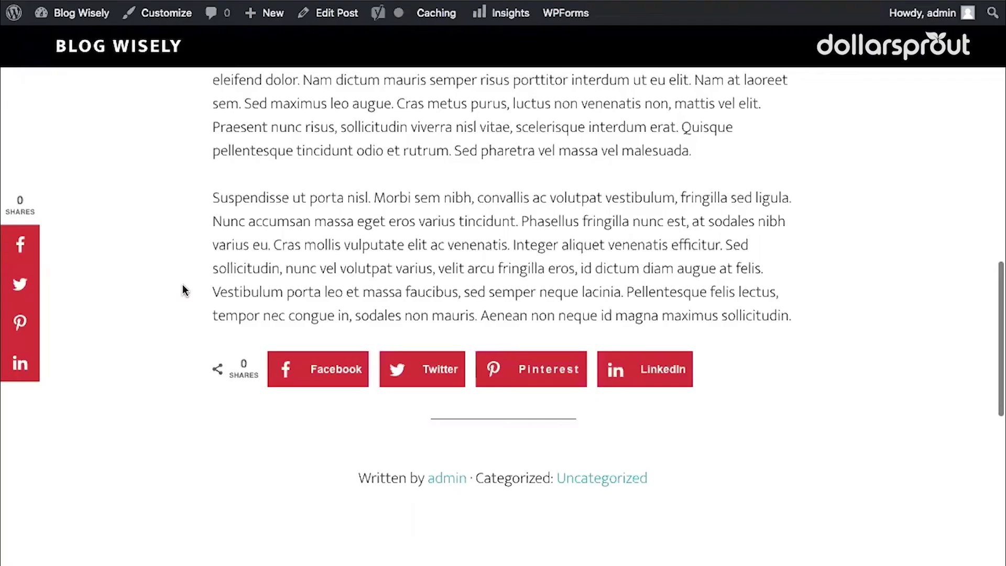
scroll(184, 290, "up", 2)
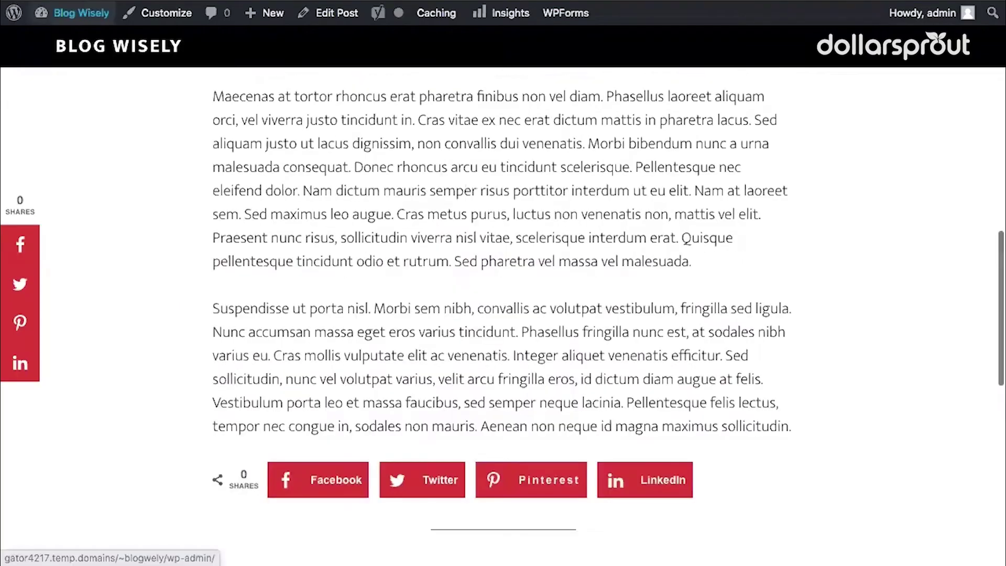
scroll(729, 267, "down", 5)
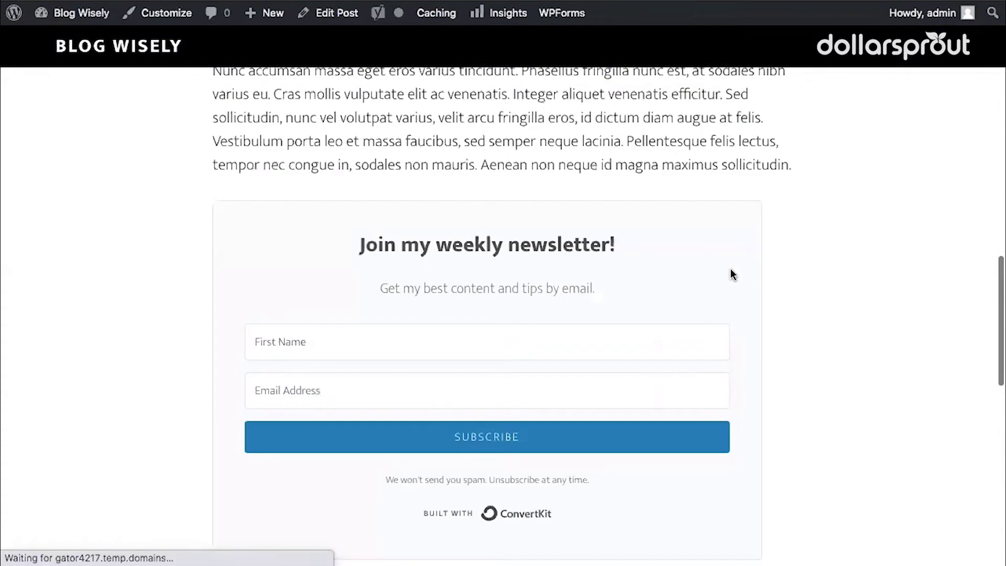
scroll(730, 273, "down", 2)
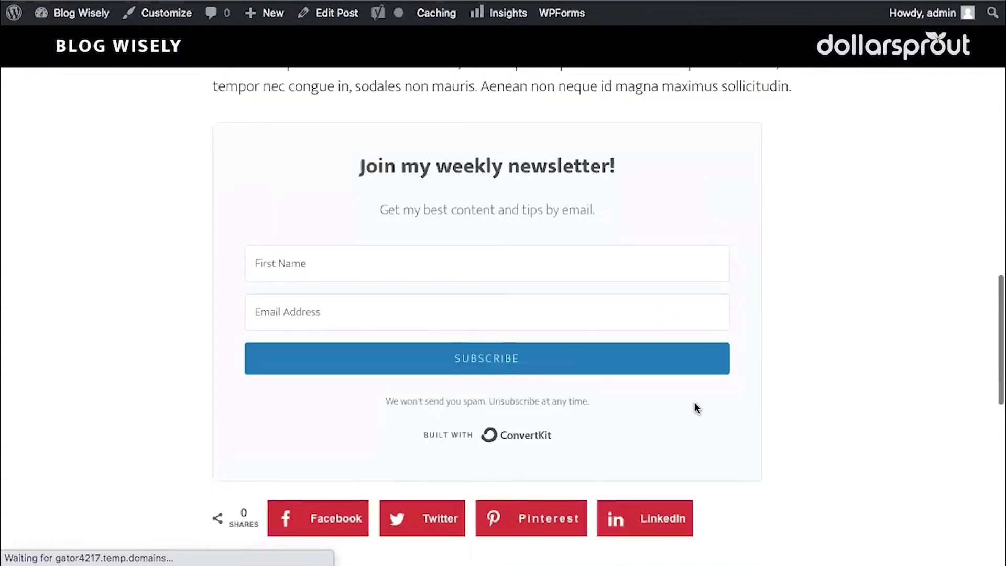
scroll(697, 407, "up", 2)
scroll(701, 407, "down", 3)
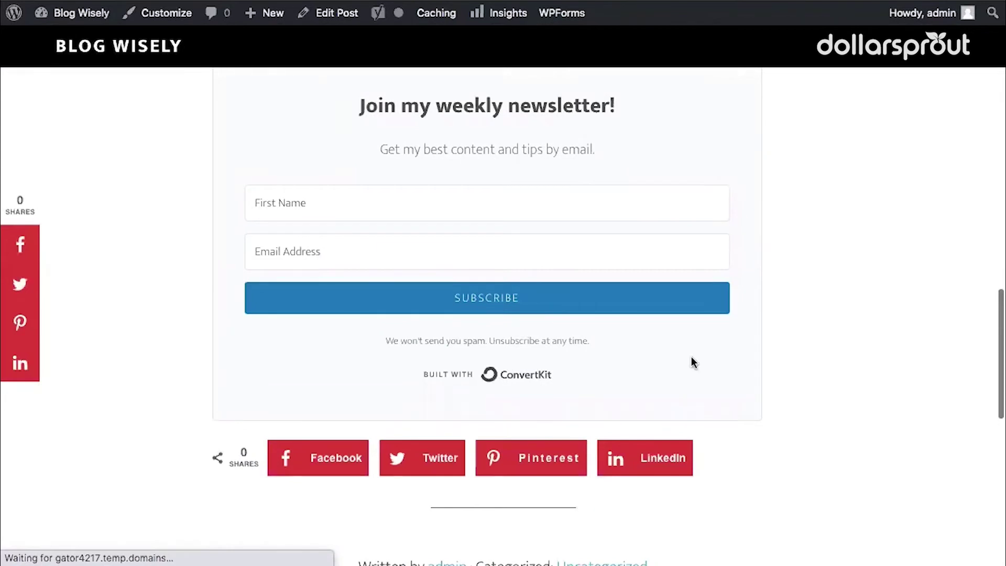
scroll(624, 189, "up", 1)
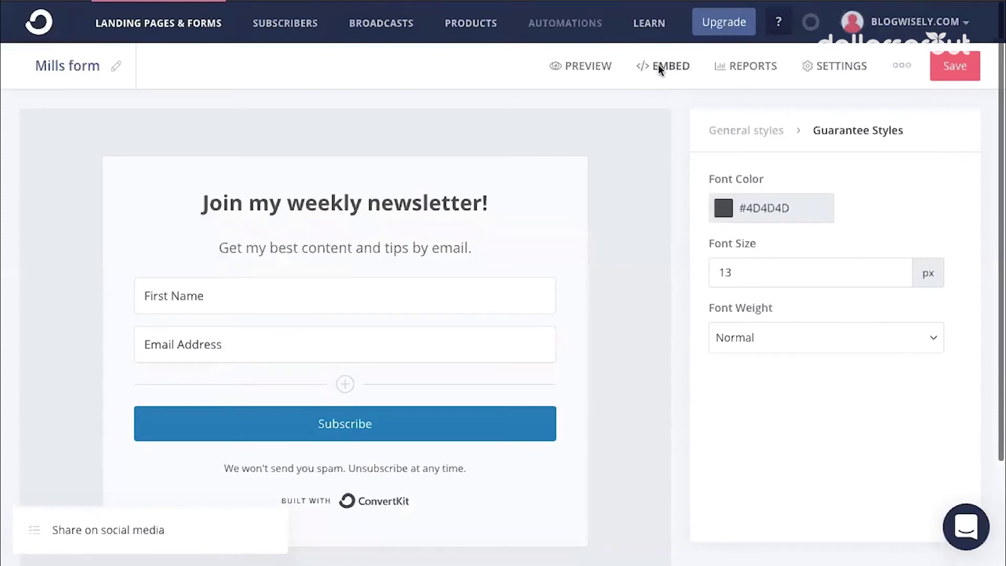
Open the Mills form's WordPress embed tab and copy the [convertkit form=2014414] shortcode
left_click(659, 64)
left_click(737, 91)
left_click(653, 65)
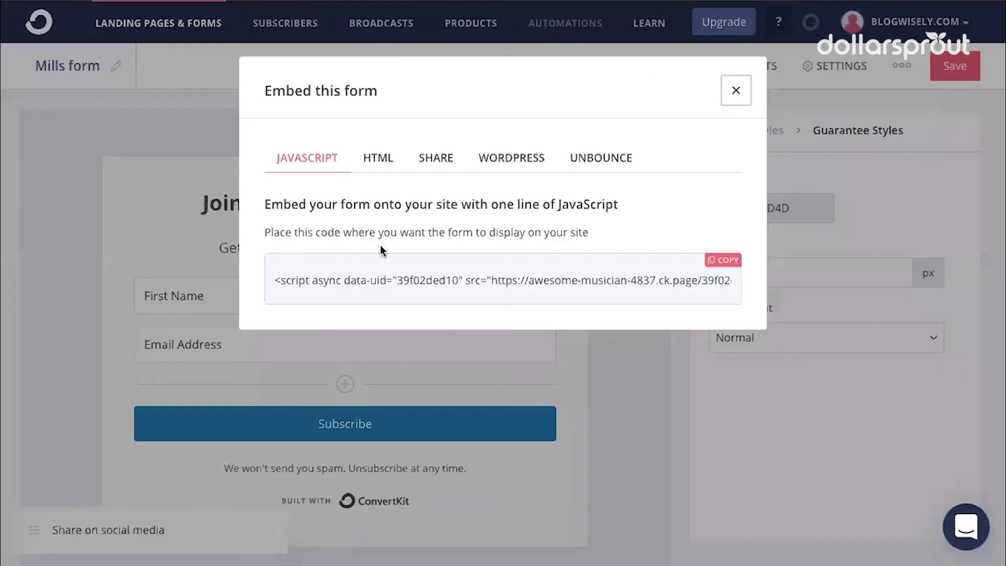
left_click(492, 164)
left_click(357, 284)
key("ctrl+c")
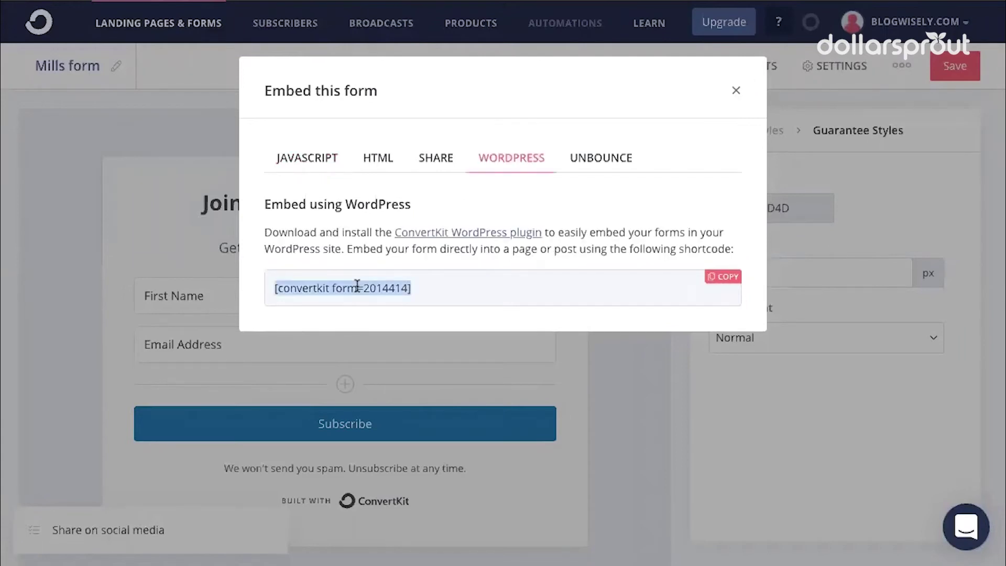
right_click(381, 314)
key("Escape")
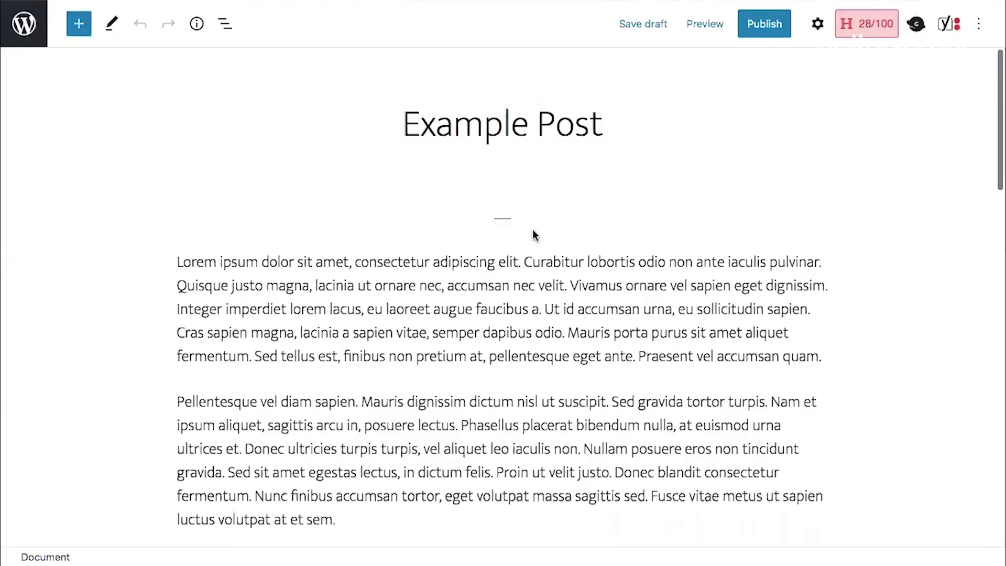
Paste the [convertkit form=2014414] shortcode after Example Post's first paragraph and save the draft
scroll(534, 234, "down", 5)
scroll(816, 243, "up", 2)
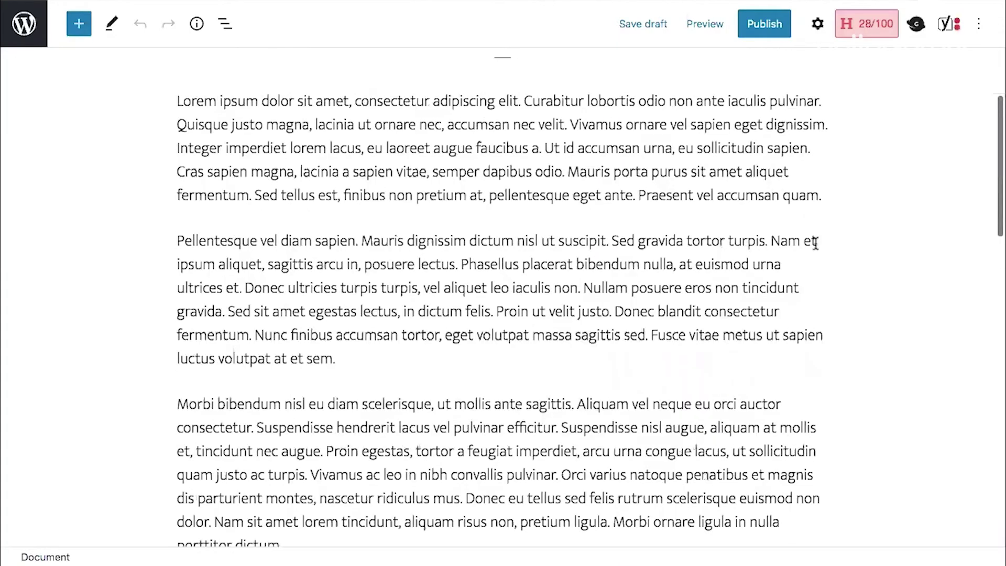
left_click(824, 196)
key("Return")
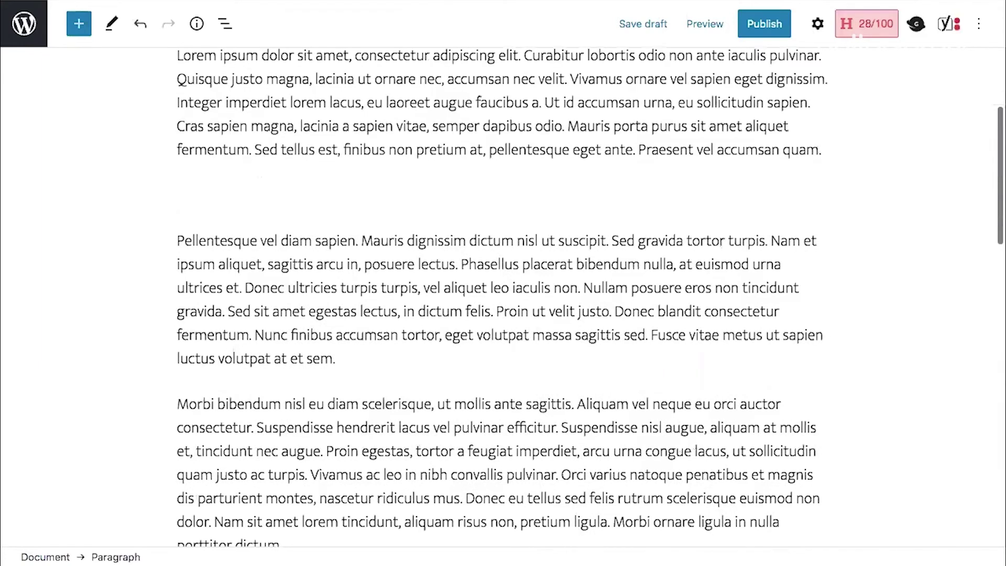
key("ctrl+v")
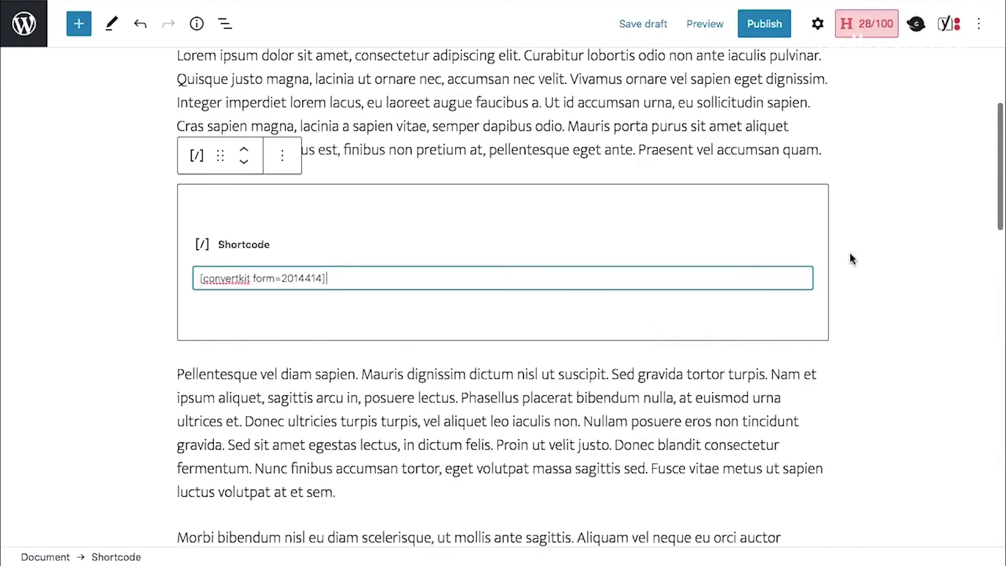
left_click(650, 31)
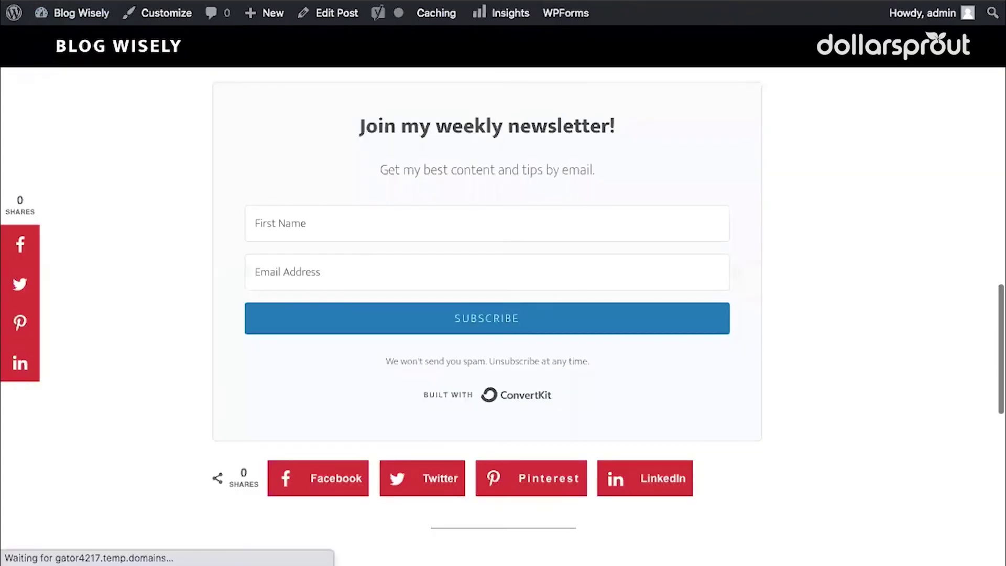
Check the embedded form in the post, close the embed options and go to ConvertKit's subscribers list
scroll(772, 213, "up", 2)
scroll(772, 215, "up", 15)
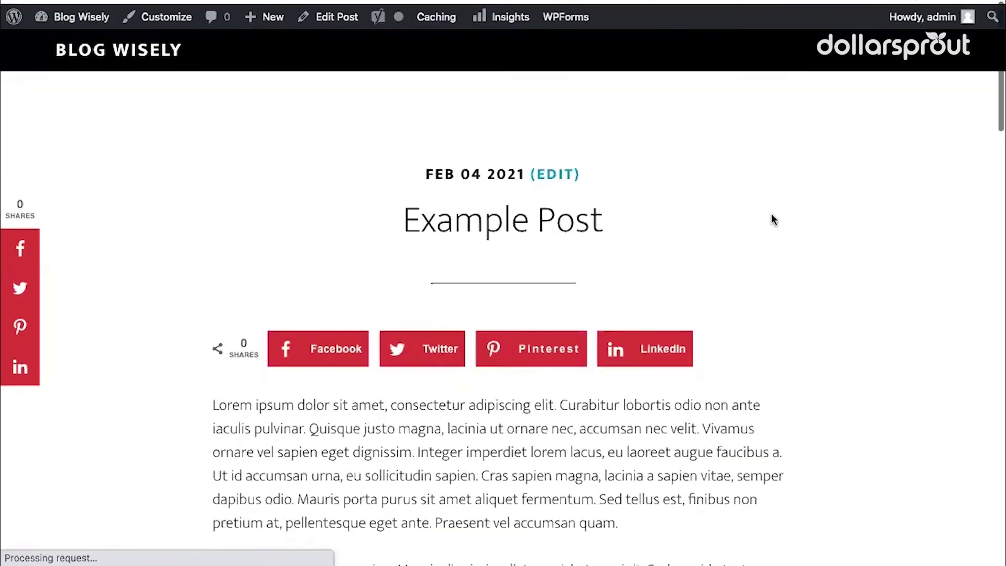
scroll(772, 215, "down", 5)
scroll(542, 401, "up", 5)
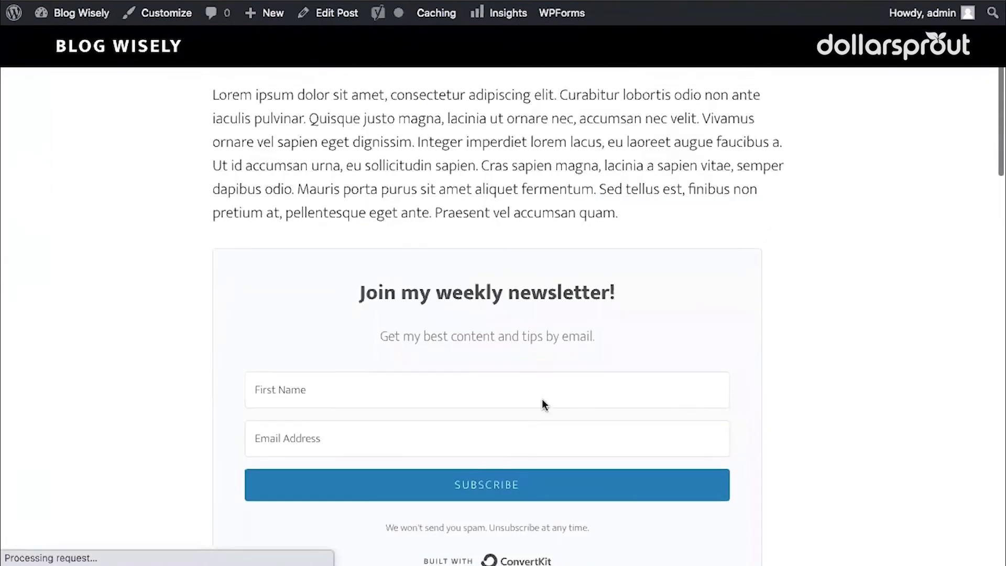
scroll(690, 297, "up", 2)
scroll(690, 297, "down", 3)
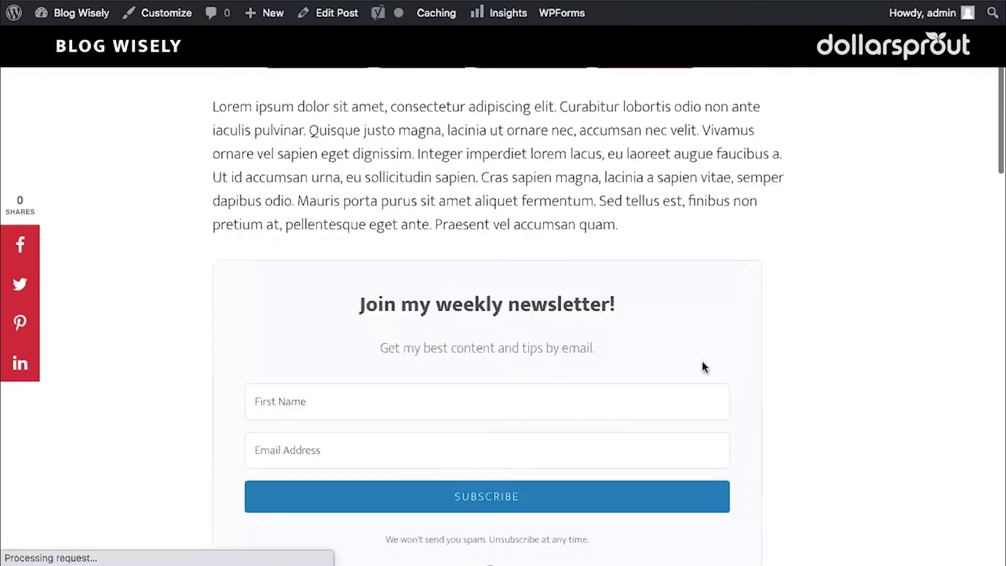
scroll(703, 366, "down", 3)
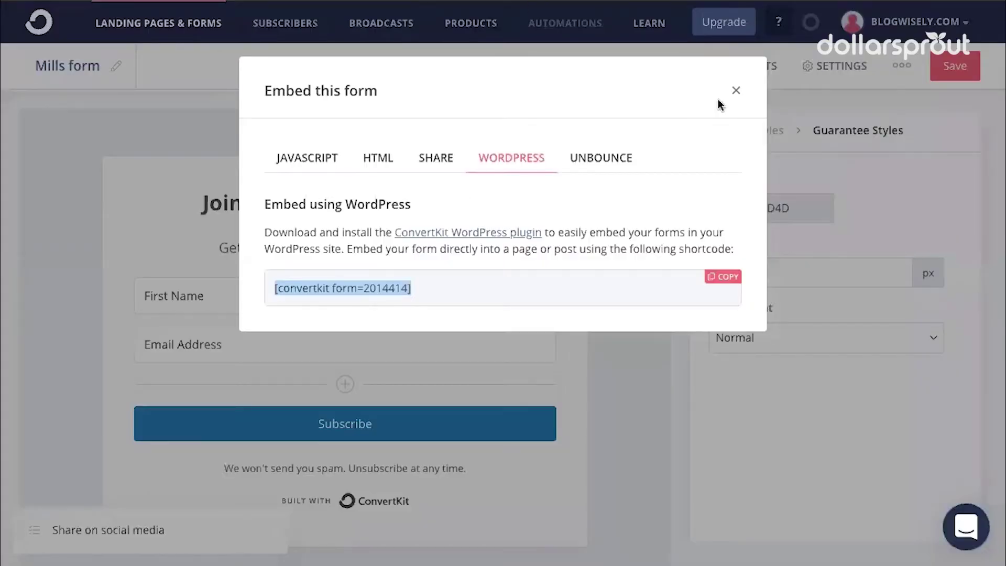
left_click(733, 92)
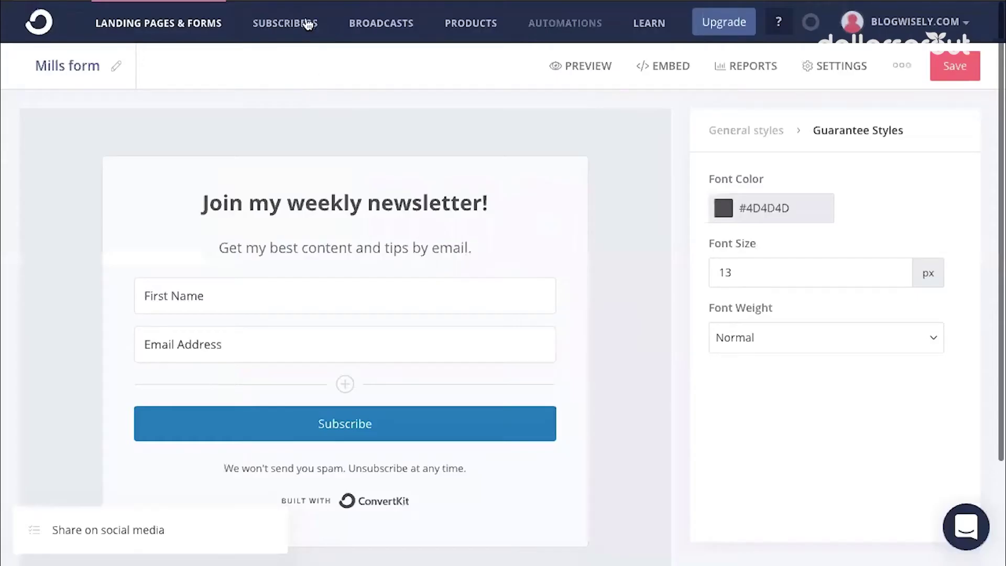
left_click(308, 23)
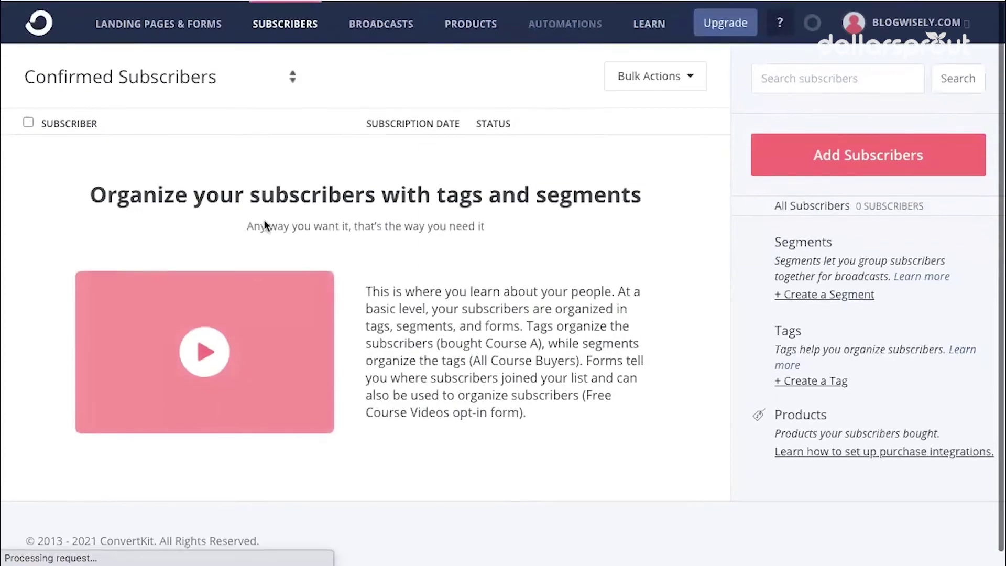
Switch from Subscribers to the Broadcasts section in ConvertKit's top navigation
left_click(373, 27)
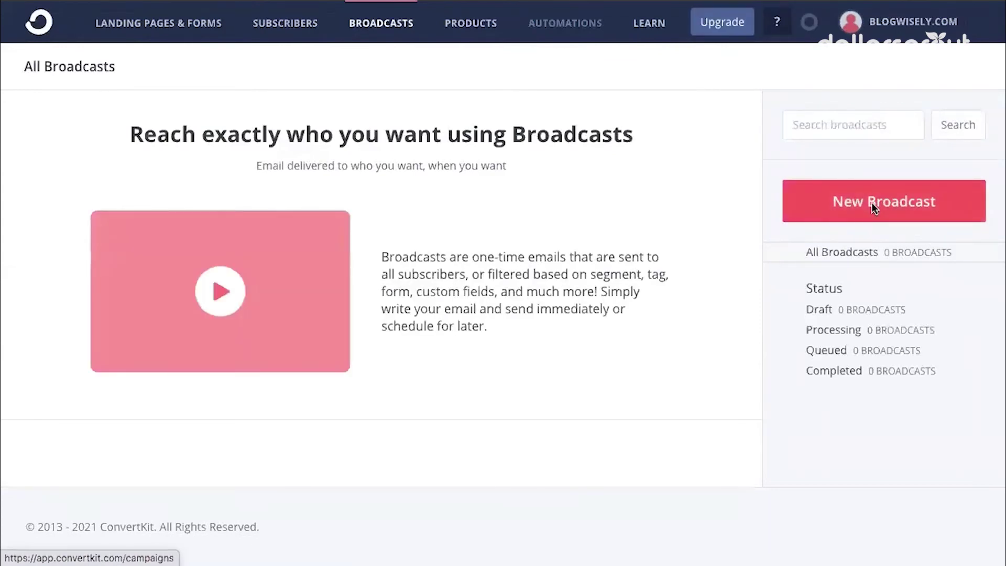
Create a new broadcast, leaving the recipient filter on All Subscribers
left_click(872, 203)
scroll(565, 243, "down", 2)
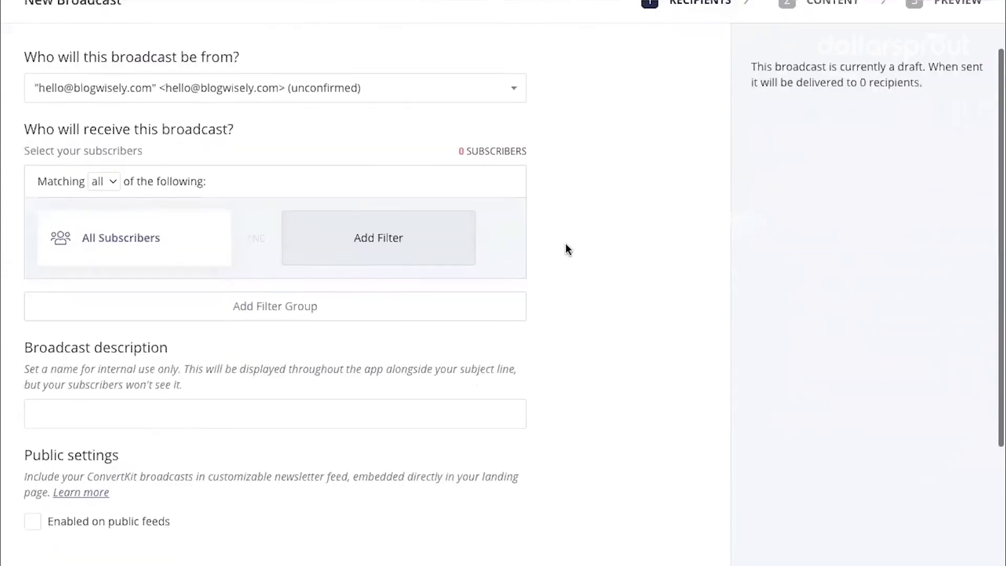
left_click(140, 237)
left_click(197, 269)
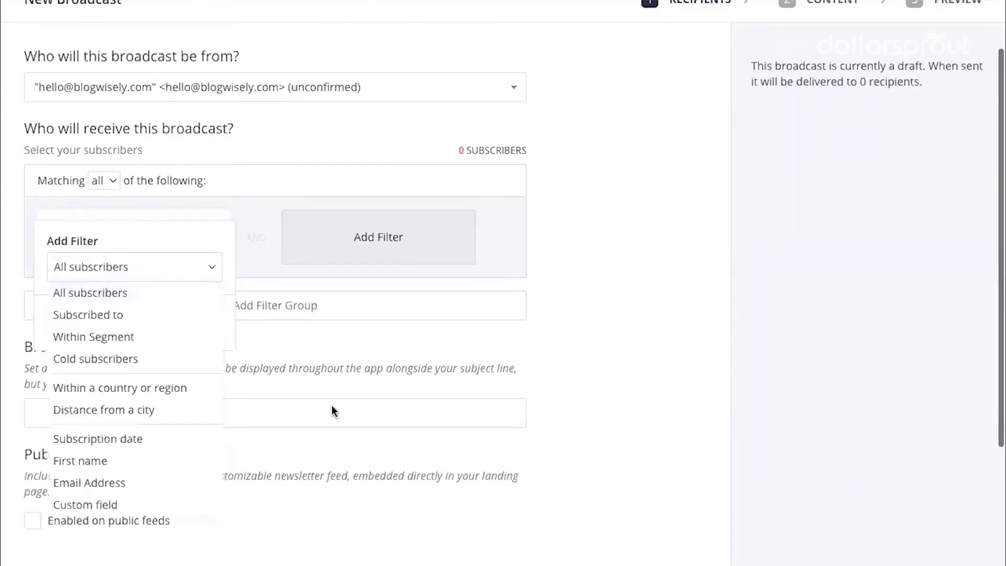
left_click(353, 351)
scroll(354, 351, "down", 3)
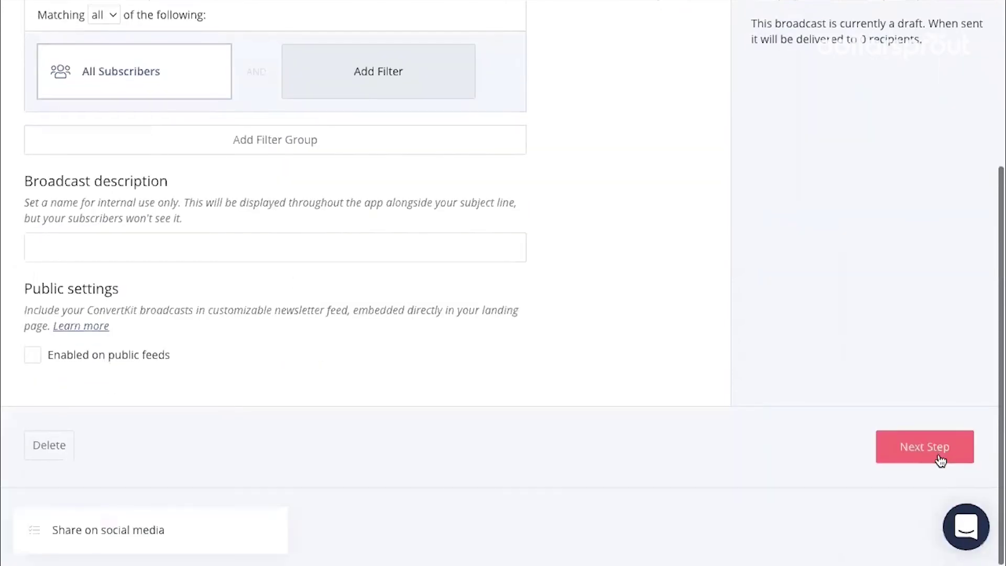
scroll(222, 199, "up", 2)
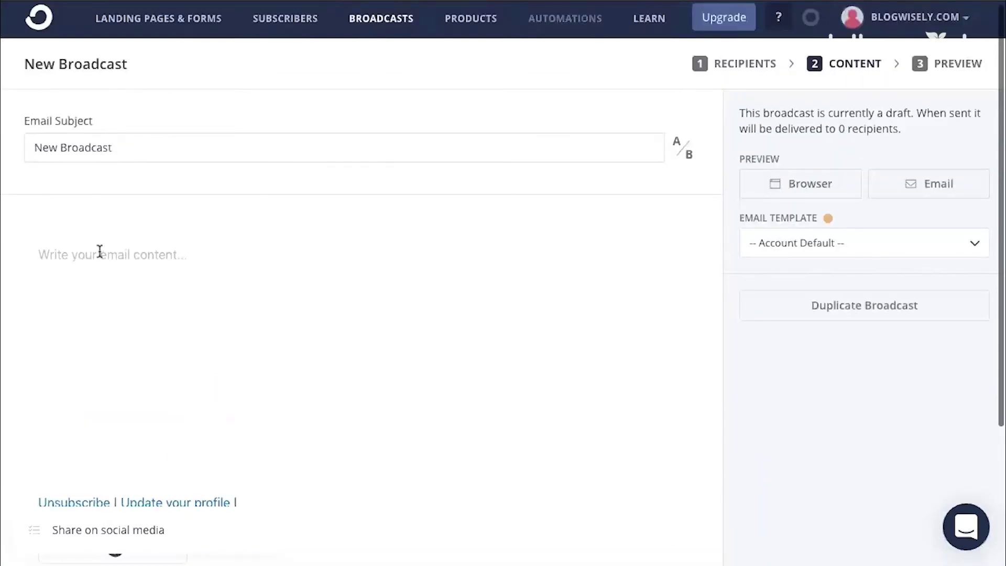
Write the body 'Write your email to your new subscribers.' and change the subject to 'Welcome!'
left_click(100, 252)
type("Write your emai")
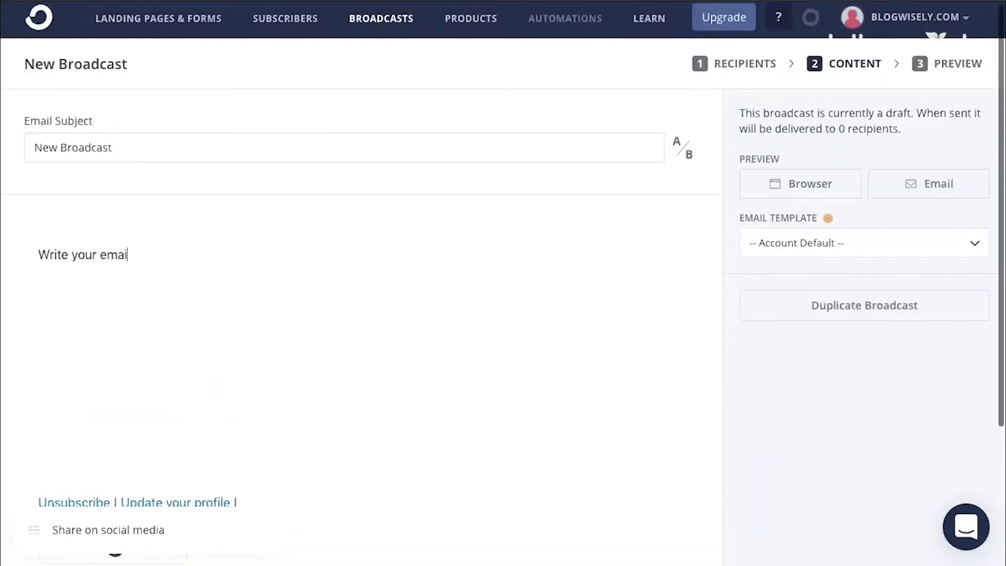
type("l to your new subscribers.")
scroll(254, 325, "down", 1)
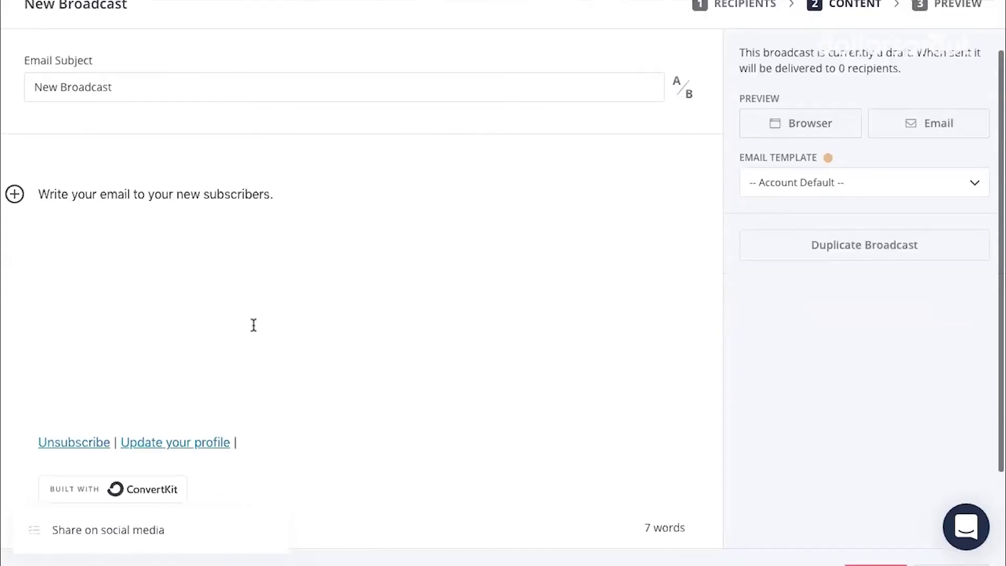
scroll(362, 150, "up", 1)
triple_click(362, 150)
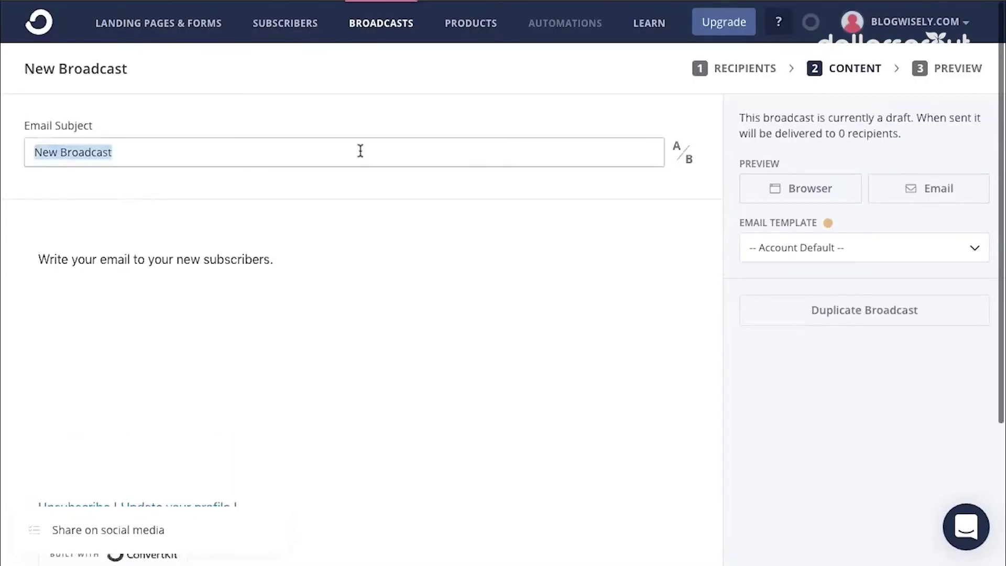
type("Welcome!")
scroll(844, 409, "down", 4)
scroll(844, 408, "up", 4)
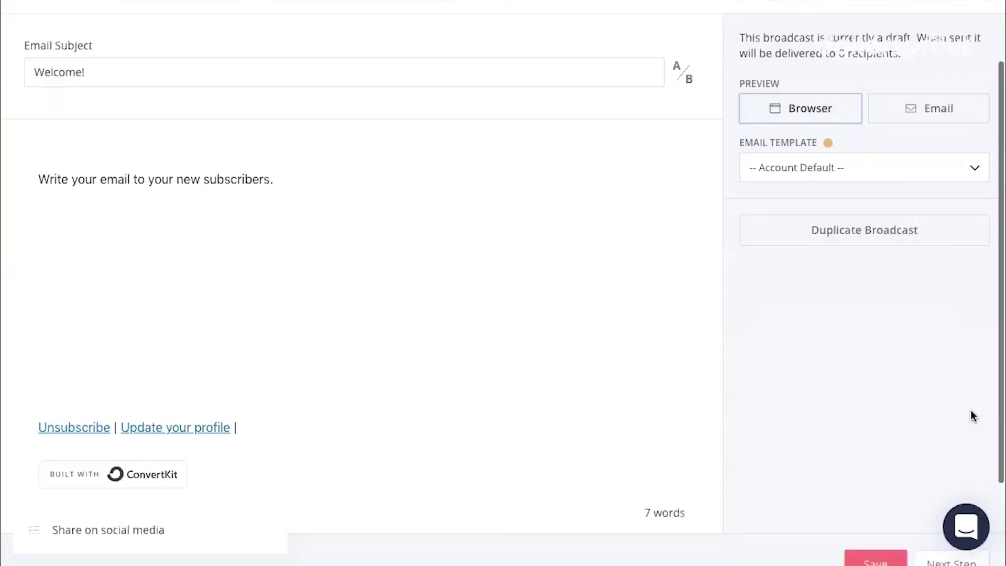
scroll(970, 414, "down", 2)
Advance to the broadcast preview and check its send-date calendar without changing it
left_click(962, 456)
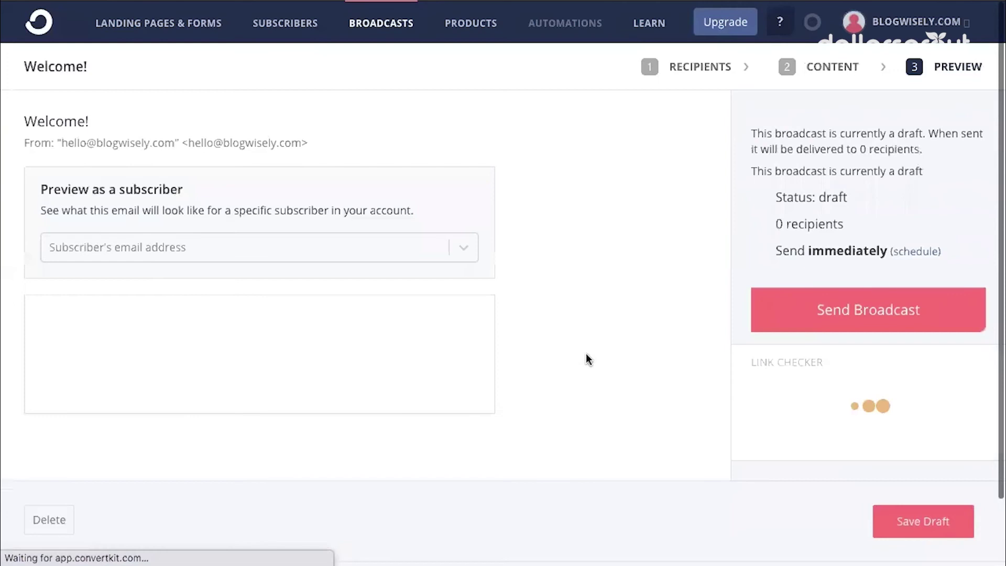
scroll(826, 272, "down", 2)
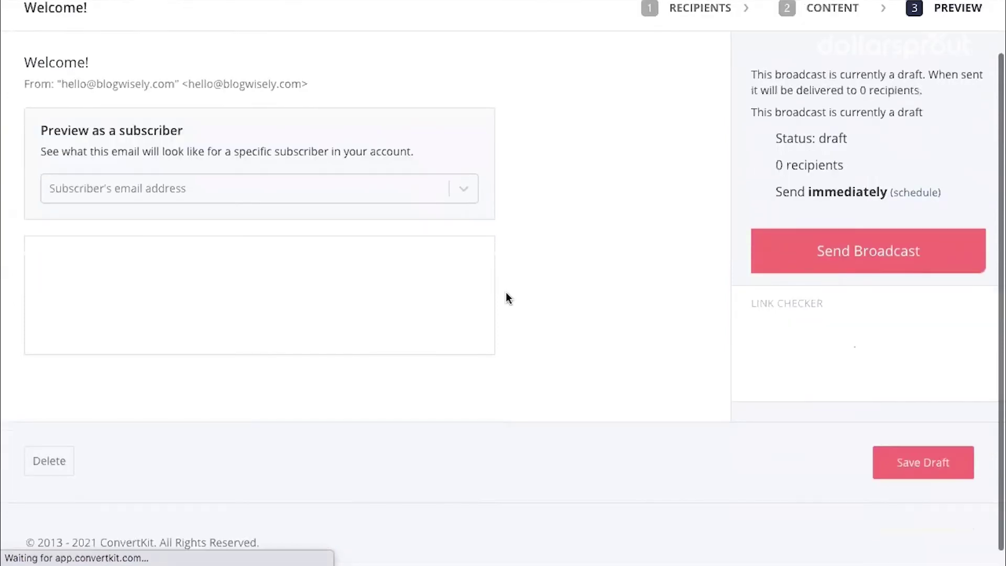
left_click(937, 195)
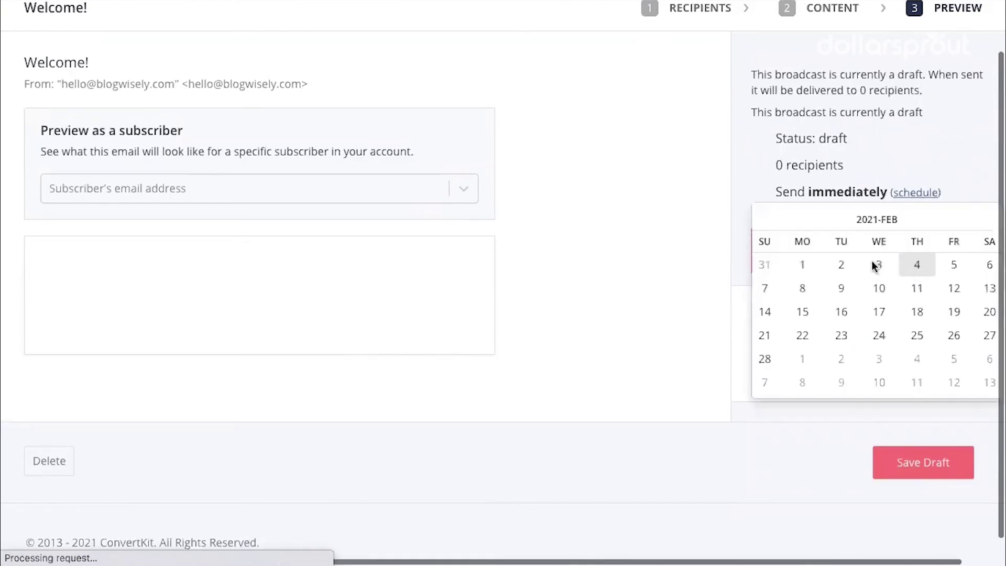
left_click(686, 142)
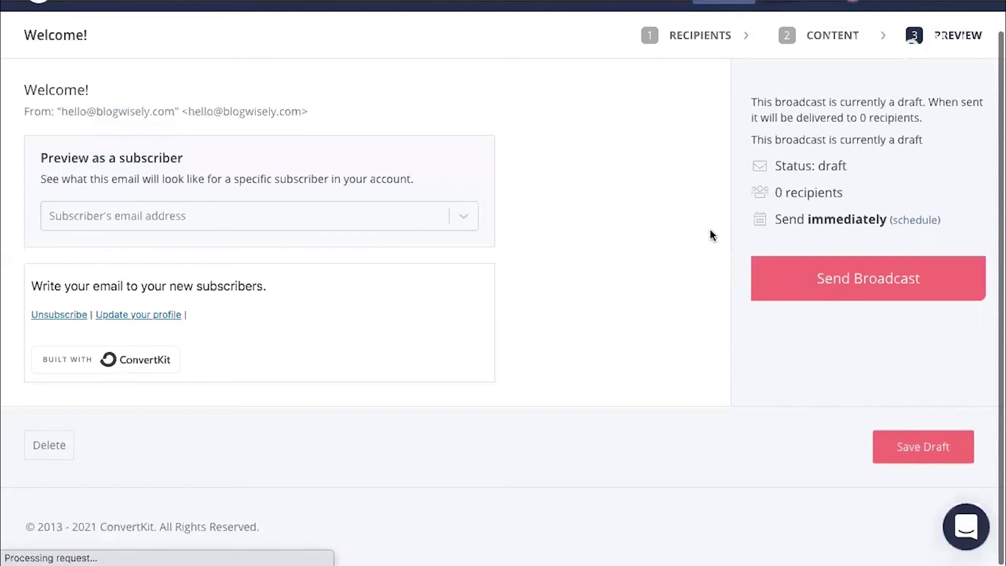
Inspect the quoted sender name on the preview's From line
left_click_drag(22, 112, 316, 115)
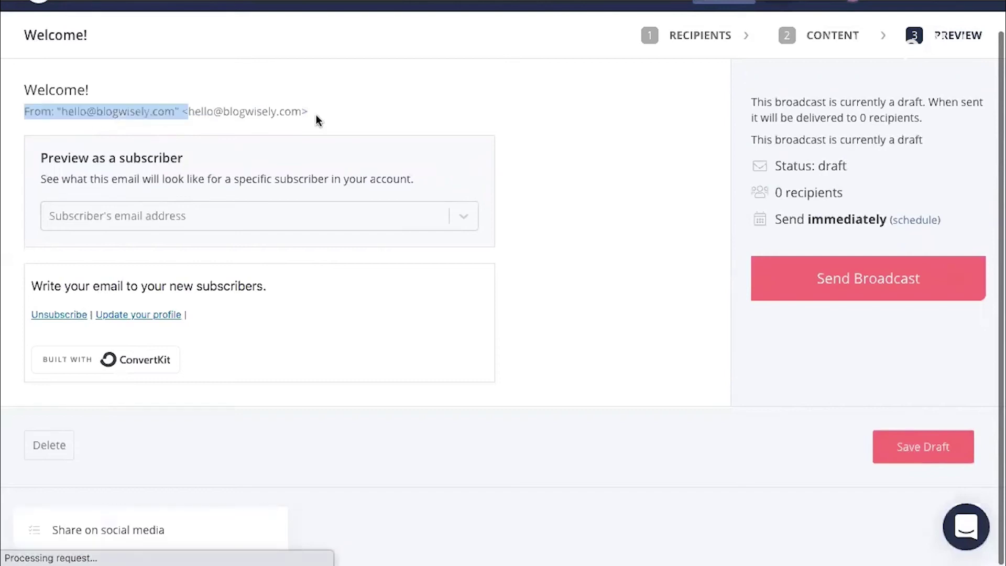
left_click(63, 110)
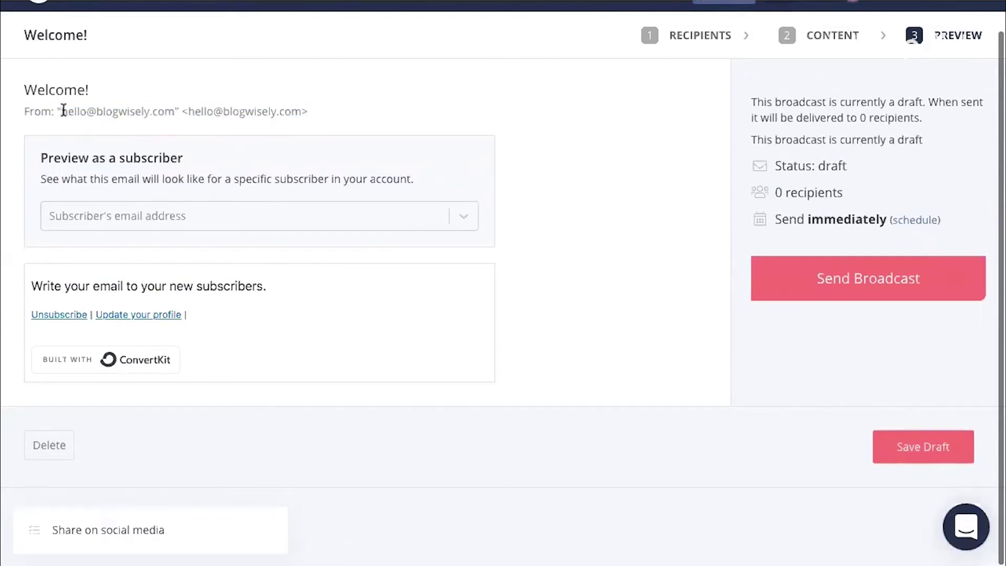
left_click(170, 110, "shift")
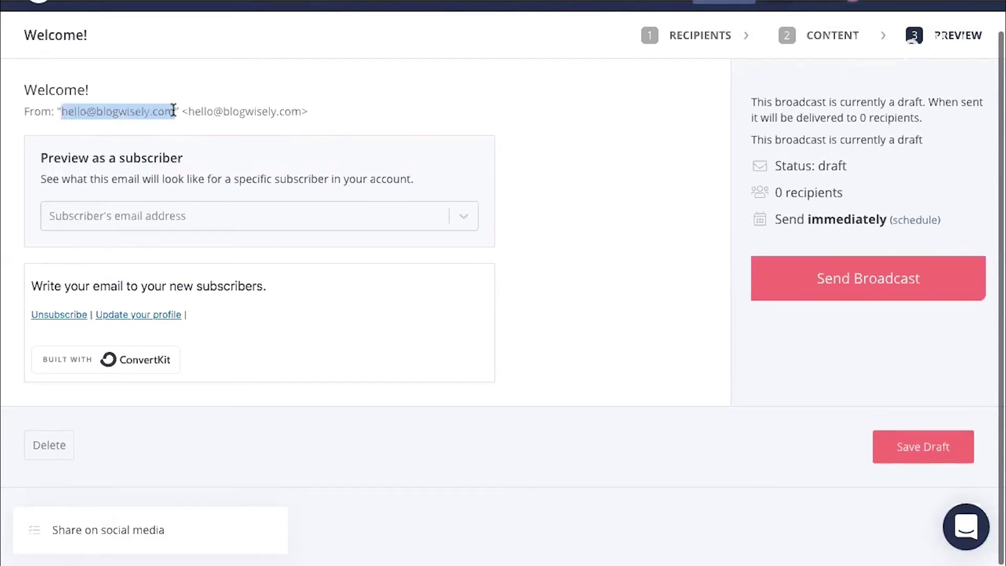
left_click(178, 111)
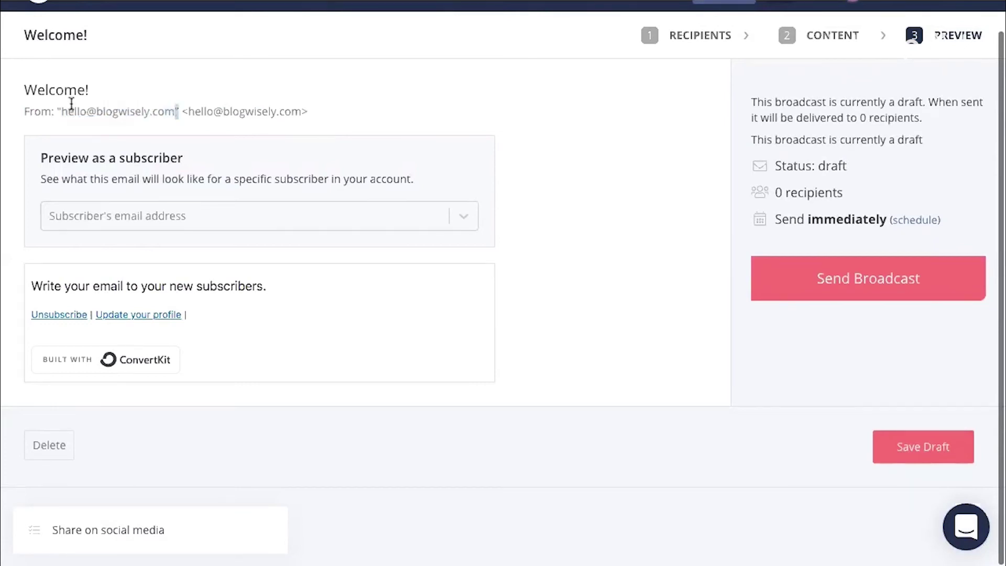
left_click(62, 111, "shift")
scroll(455, 111, "up", 1)
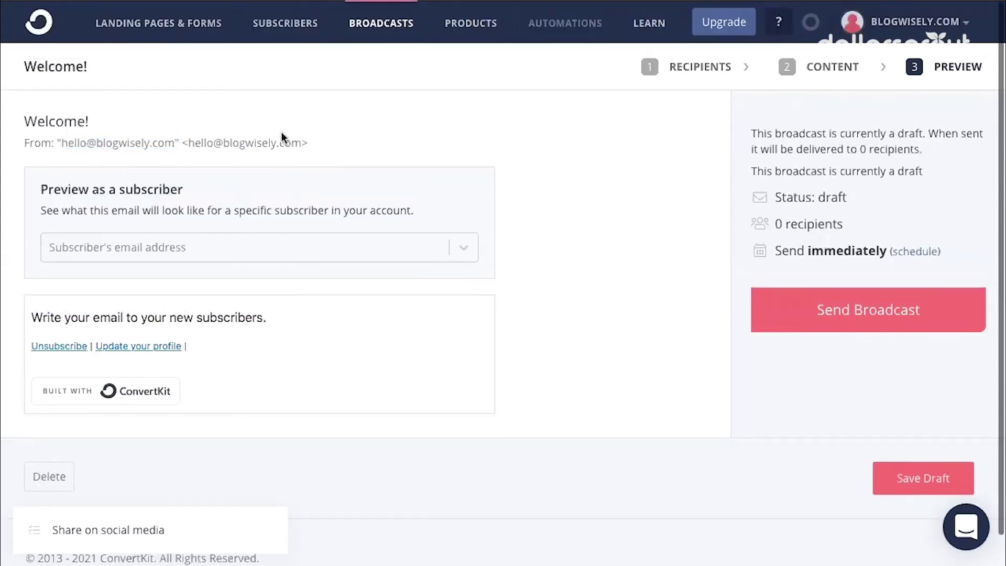
Go to Account settings and show the Email page with the default sending address and From Name
left_click(963, 32)
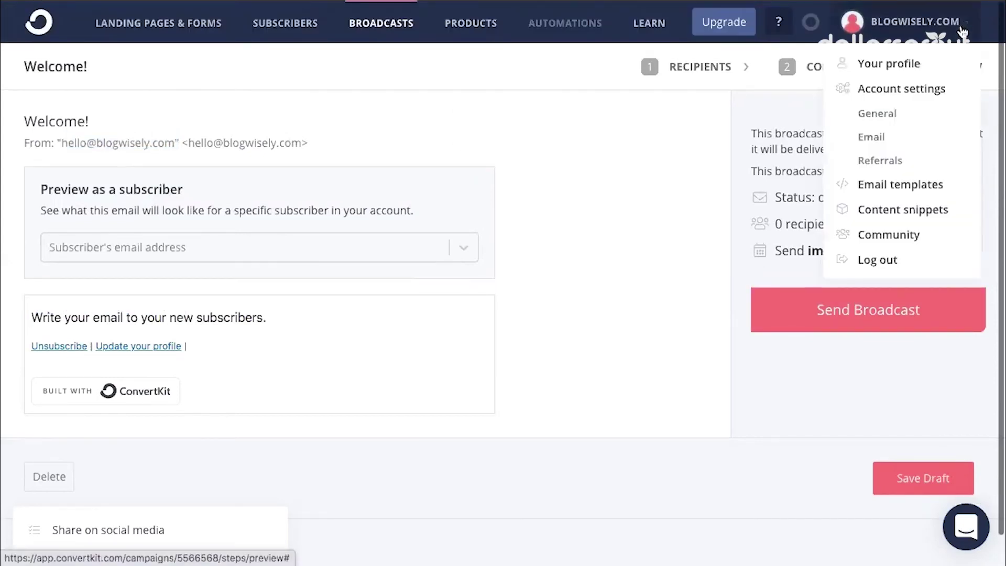
left_click(873, 138)
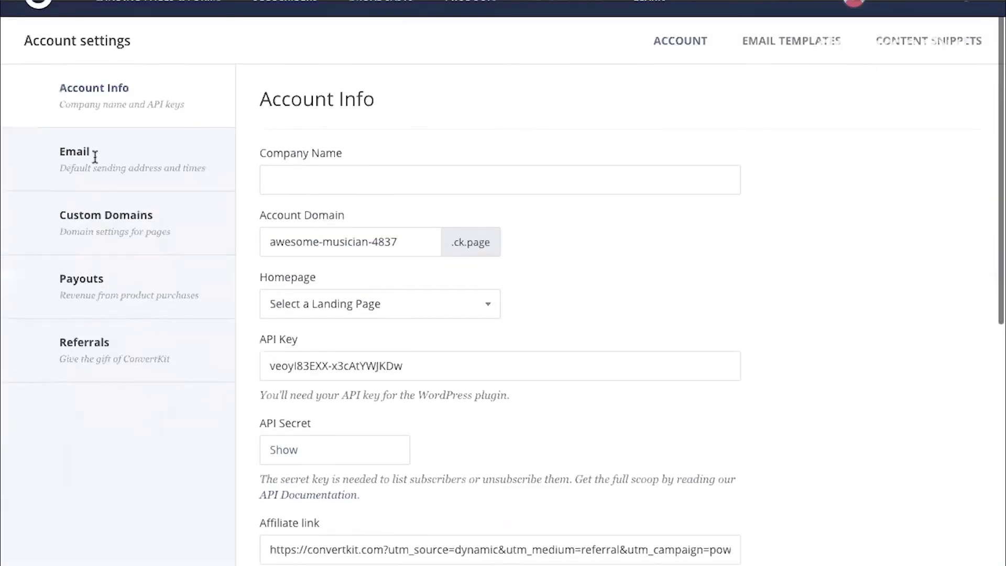
left_click(88, 157)
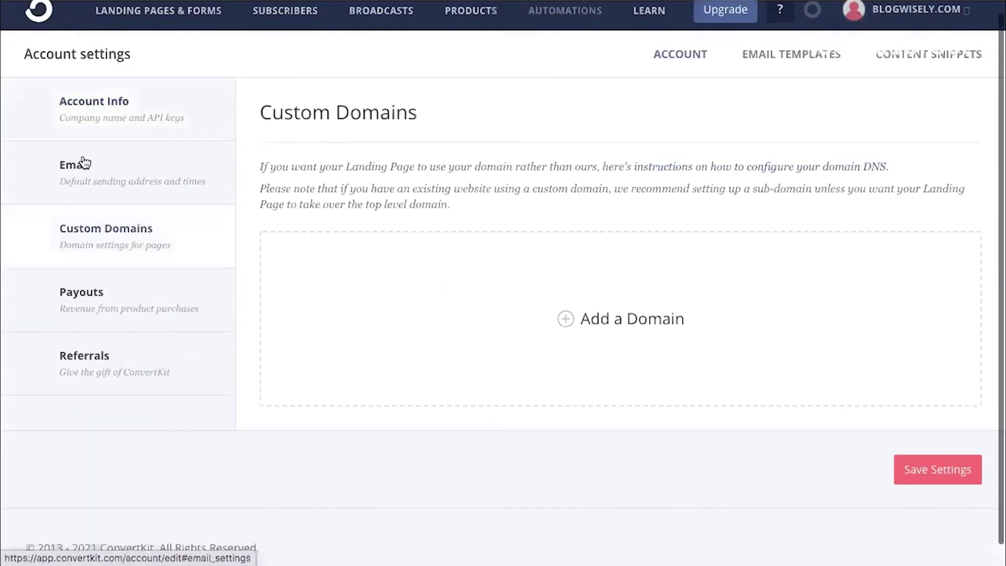
left_click(87, 168)
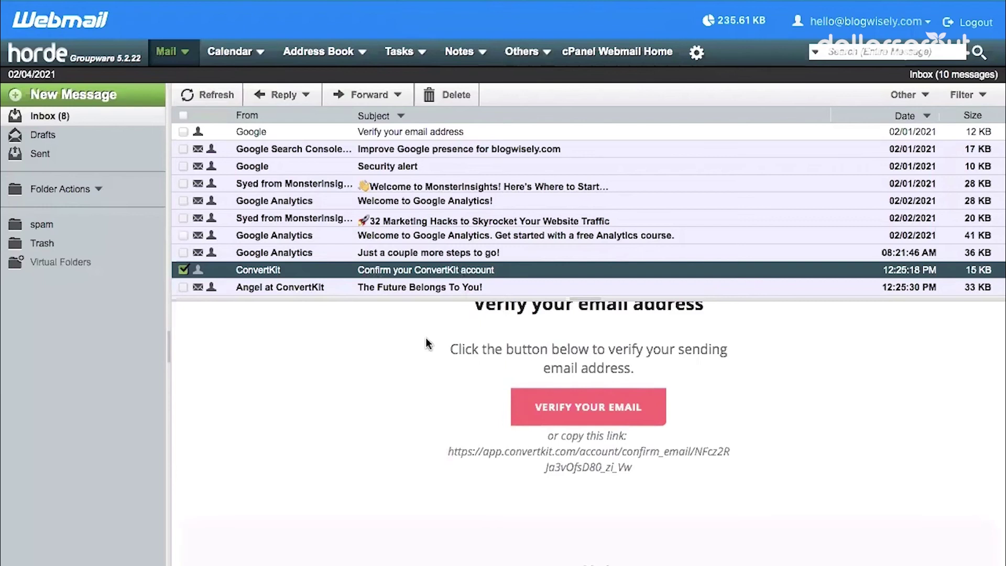
Use VERIFY YOUR EMAIL in the ConvertKit confirmation message to confirm the sending address
scroll(524, 356, "down", 2)
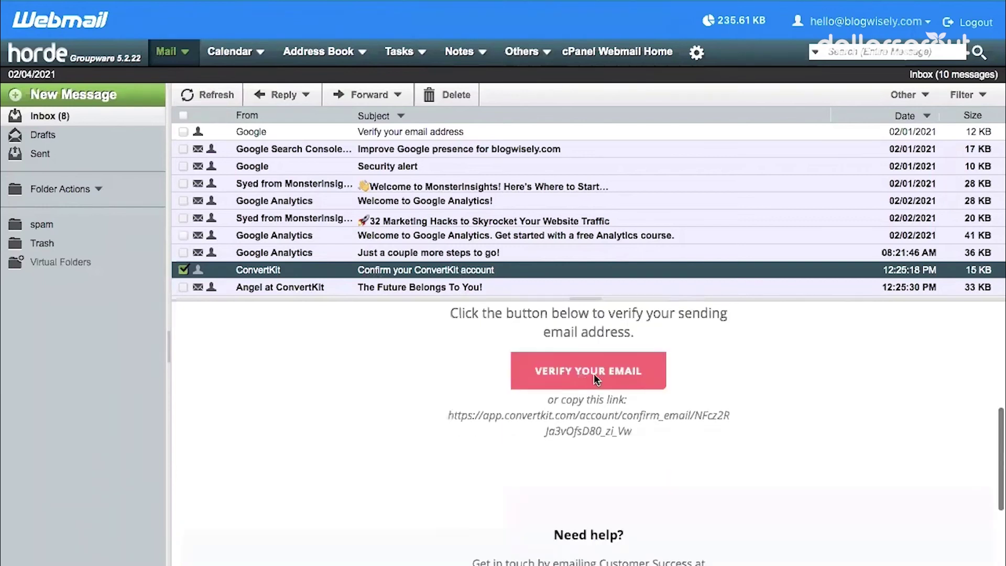
left_click(593, 373)
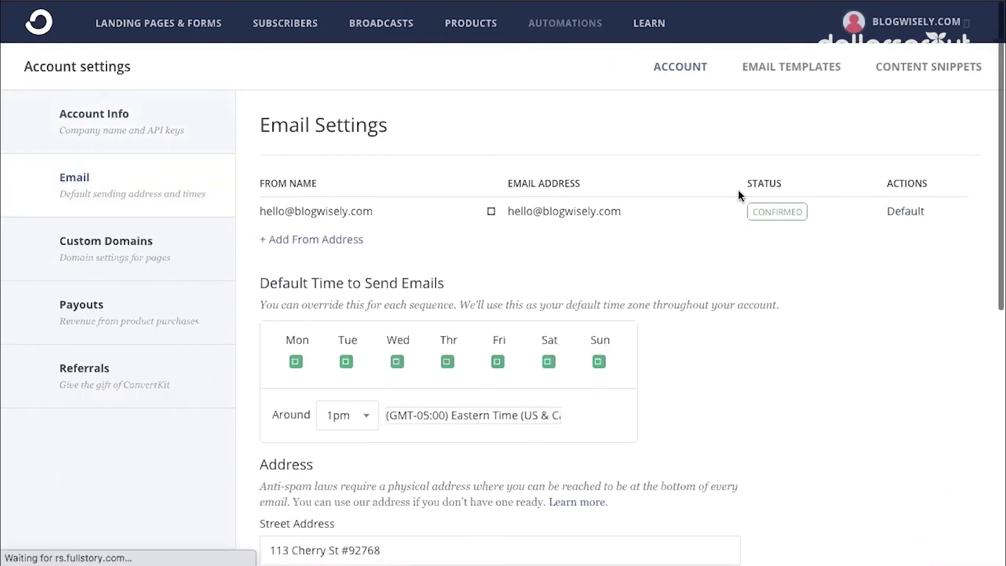
Replace the From Name with the sender's first name and save the email settings
left_click(494, 214)
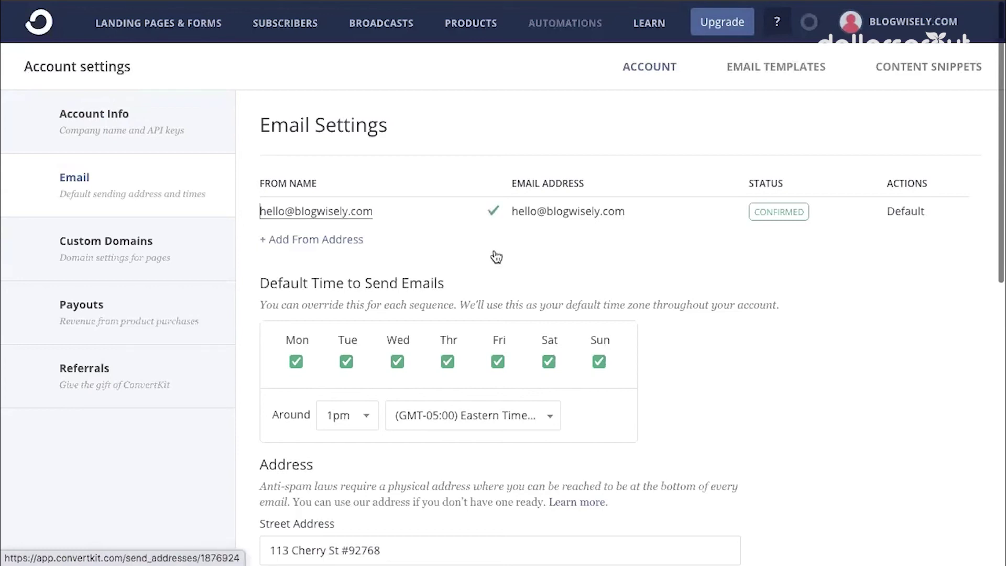
triple_click(292, 211)
type("Megan")
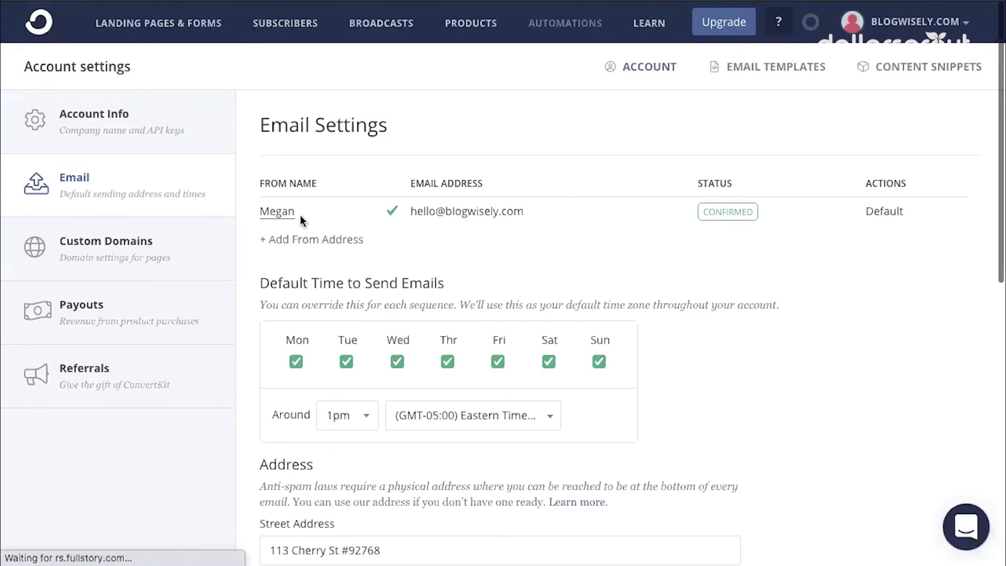
scroll(398, 191, "down", 10)
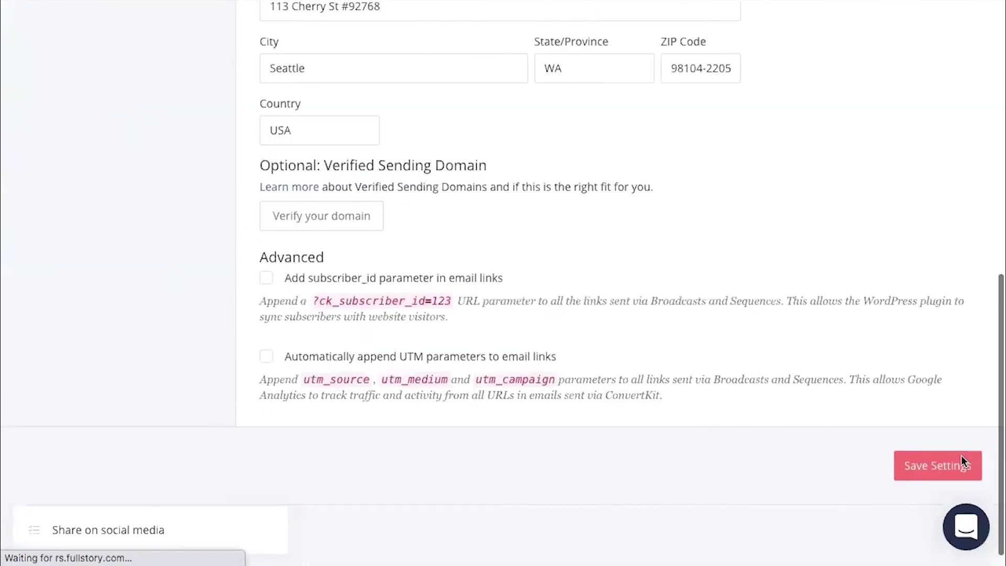
scroll(961, 461, "down", 1)
left_click(943, 448)
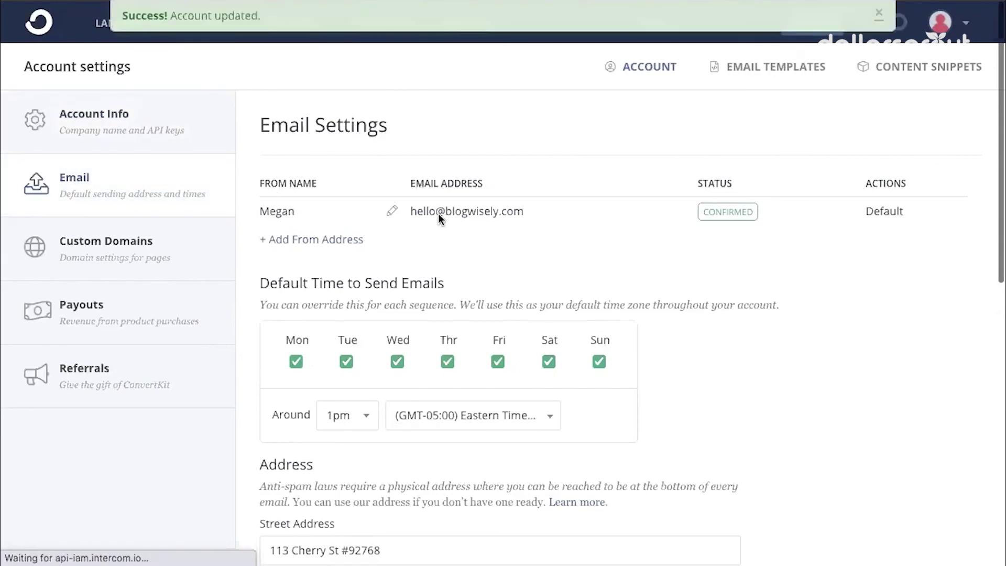
left_click_drag(438, 212, 502, 211)
scroll(575, 213, "down", 3)
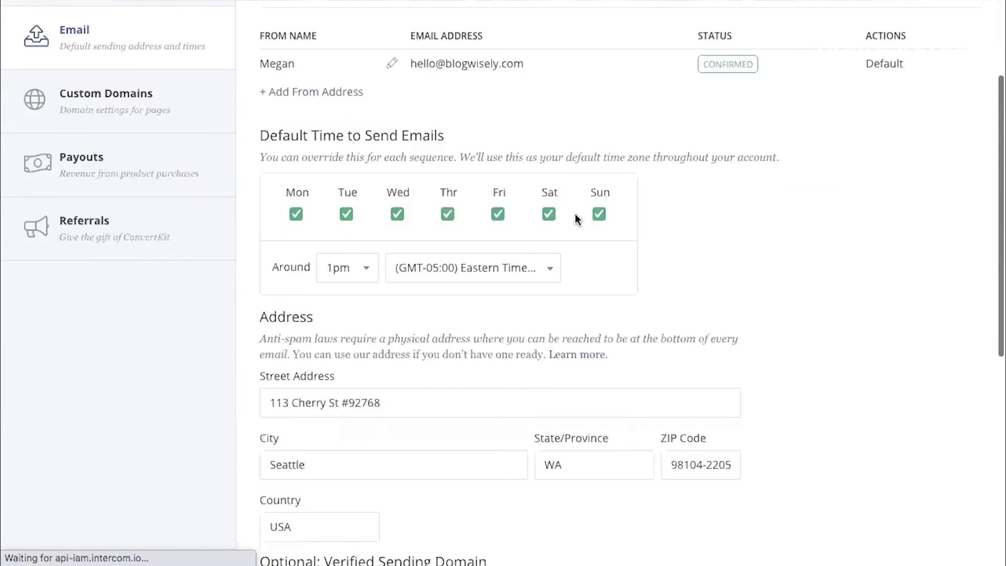
scroll(575, 213, "down", 3)
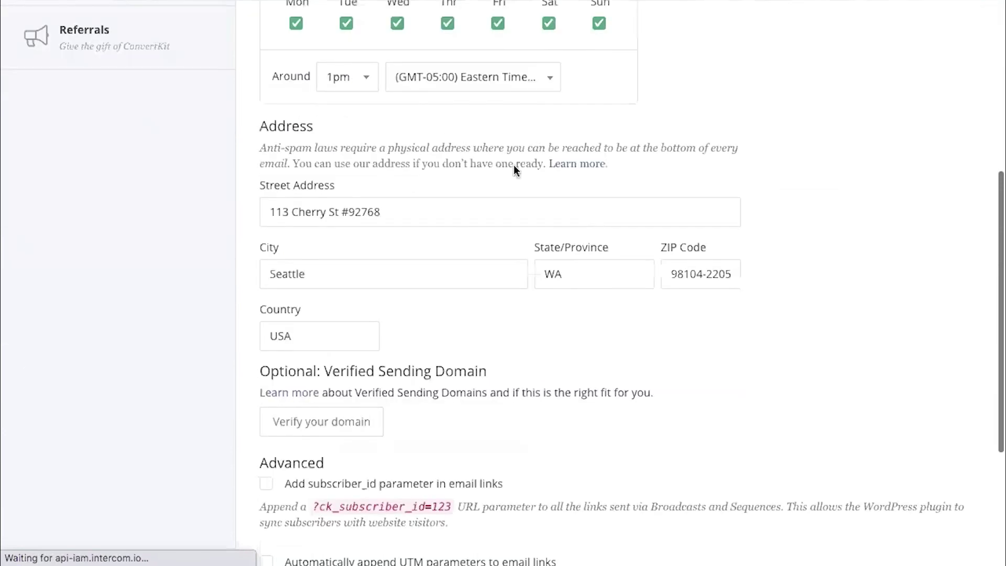
scroll(484, 119, "down", 1)
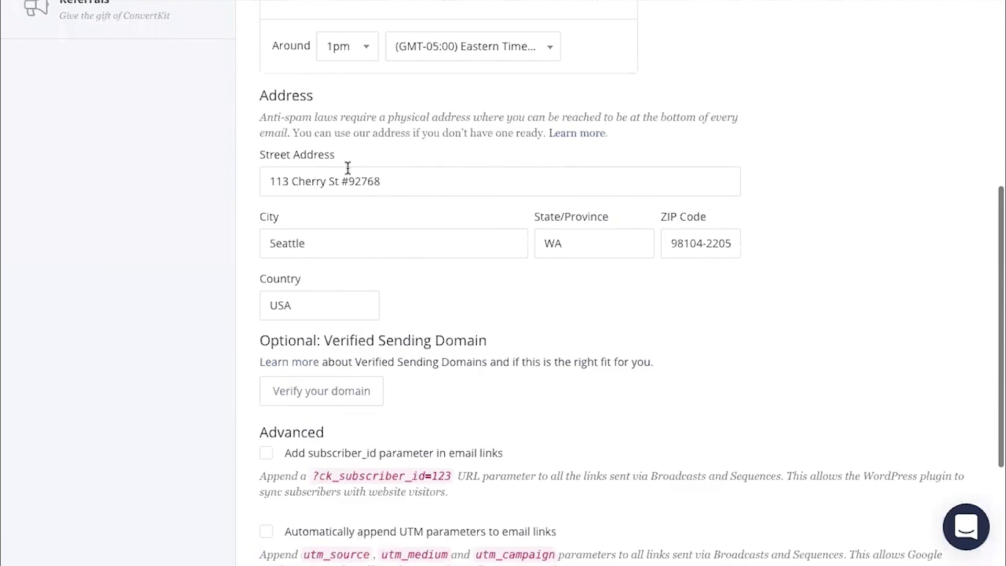
left_click_drag(286, 121, 408, 130)
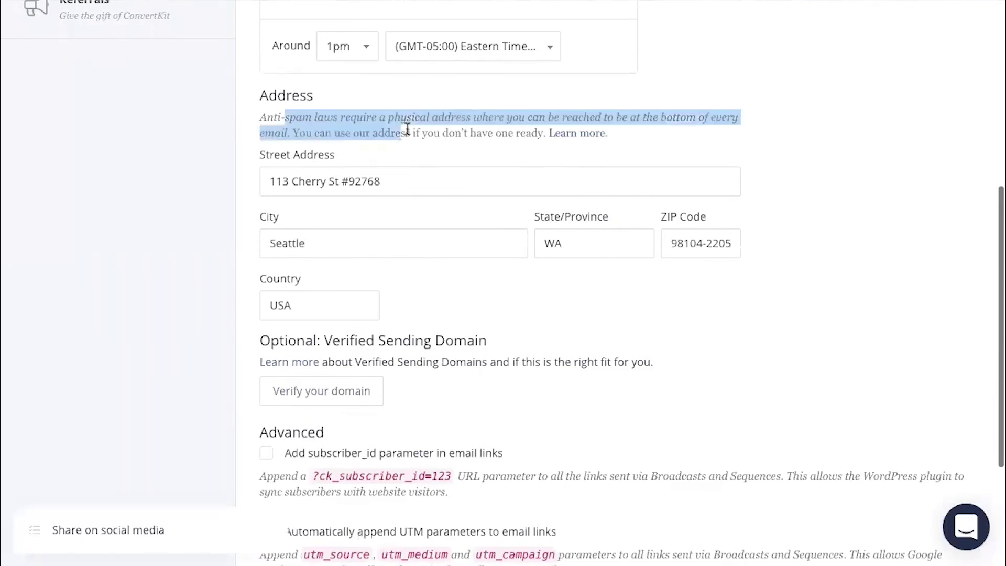
left_click(468, 130)
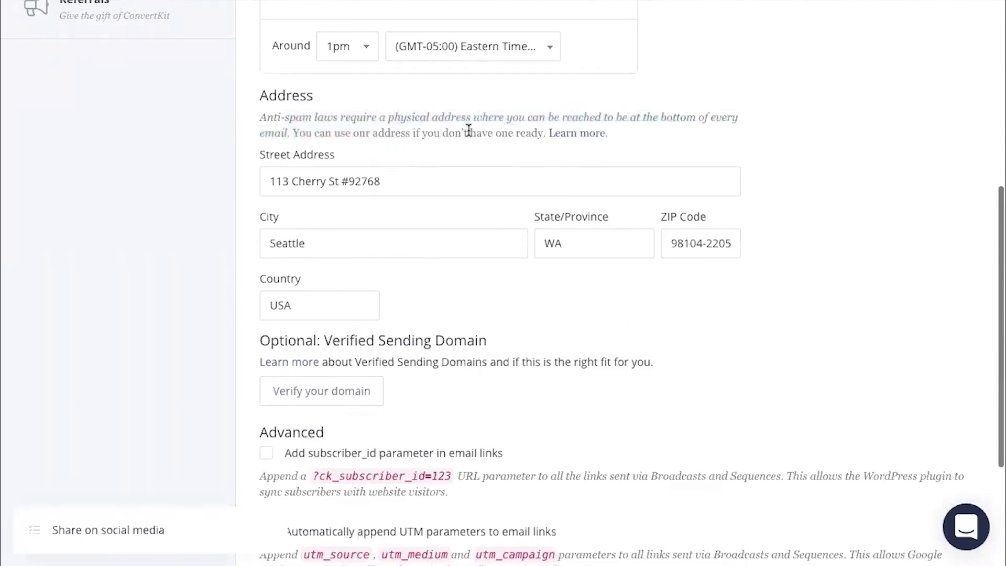
triple_click(298, 181)
left_click(629, 348)
scroll(530, 189, "down", 1)
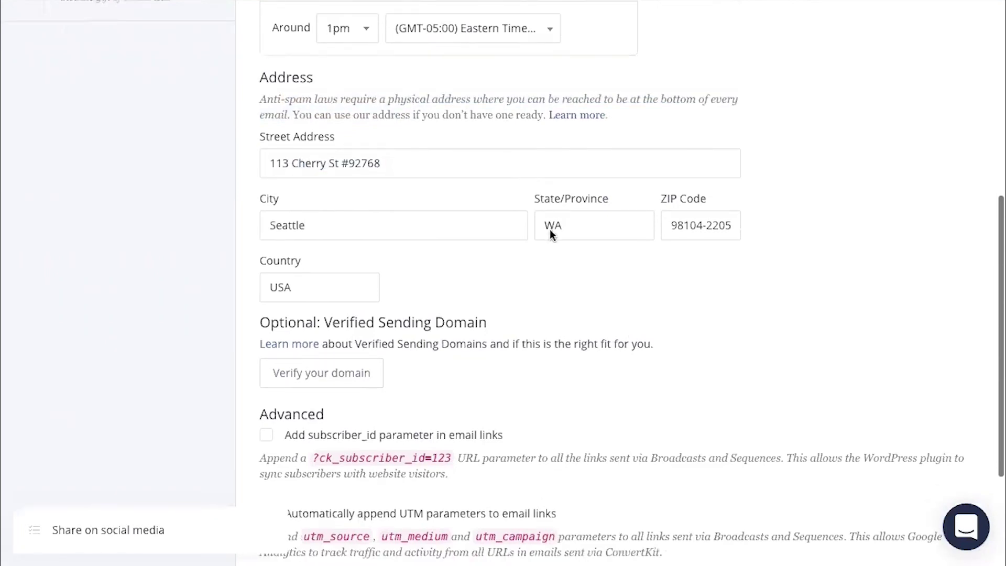
scroll(540, 276, "down", 2)
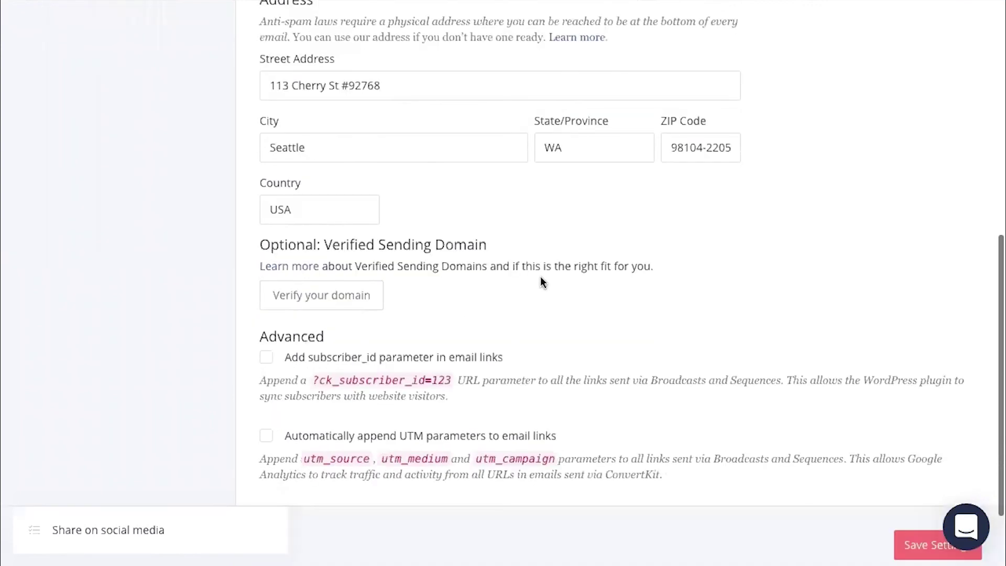
scroll(542, 281, "down", 2)
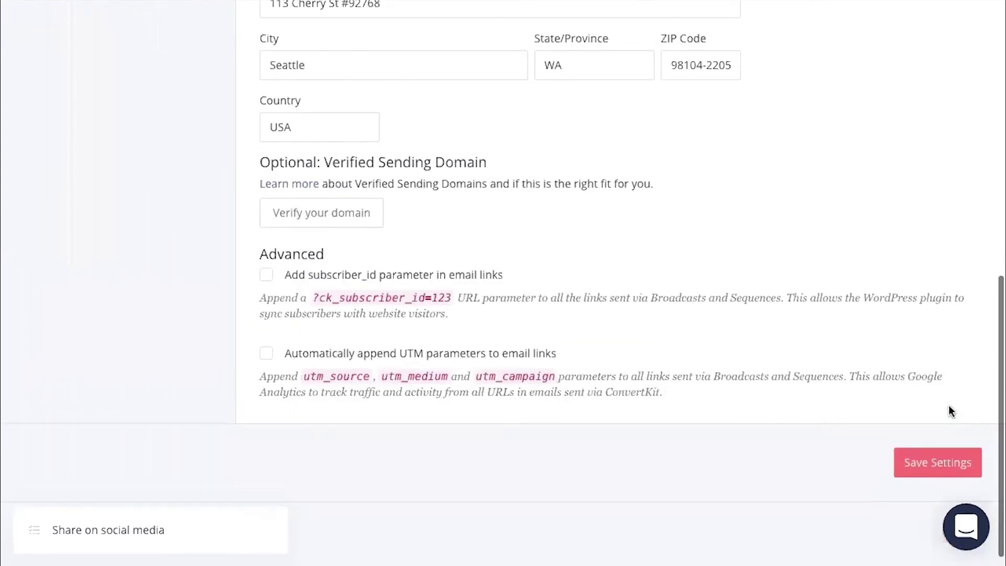
scroll(952, 411, "up", 10)
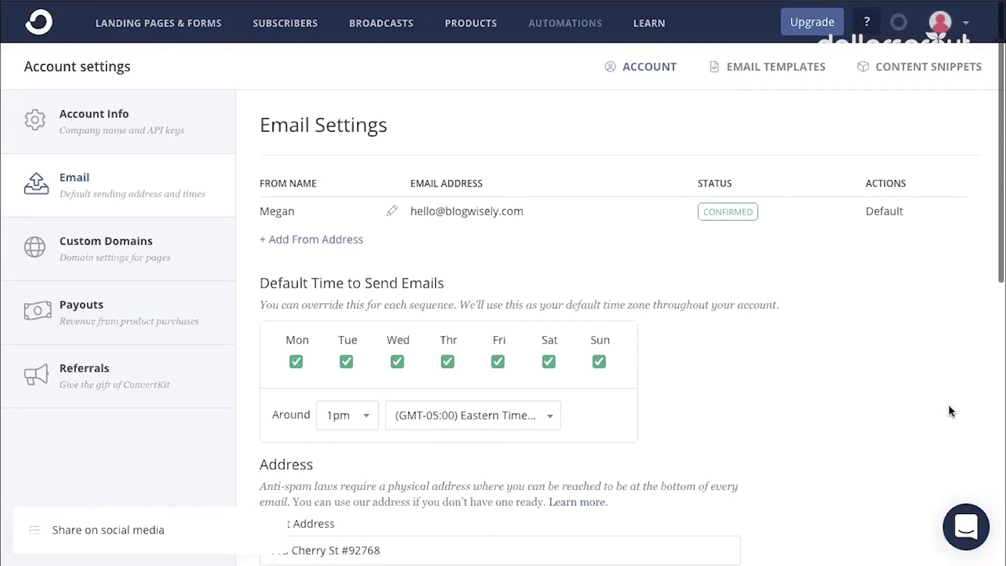